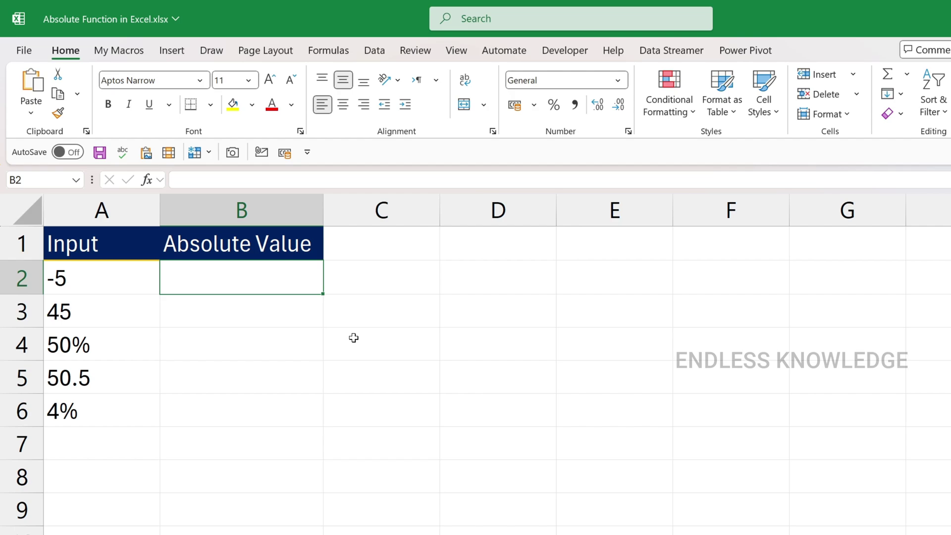
Enter =ABS(A2) in B2 so the -5 input returns 5
text(=abs)
key(Tab)
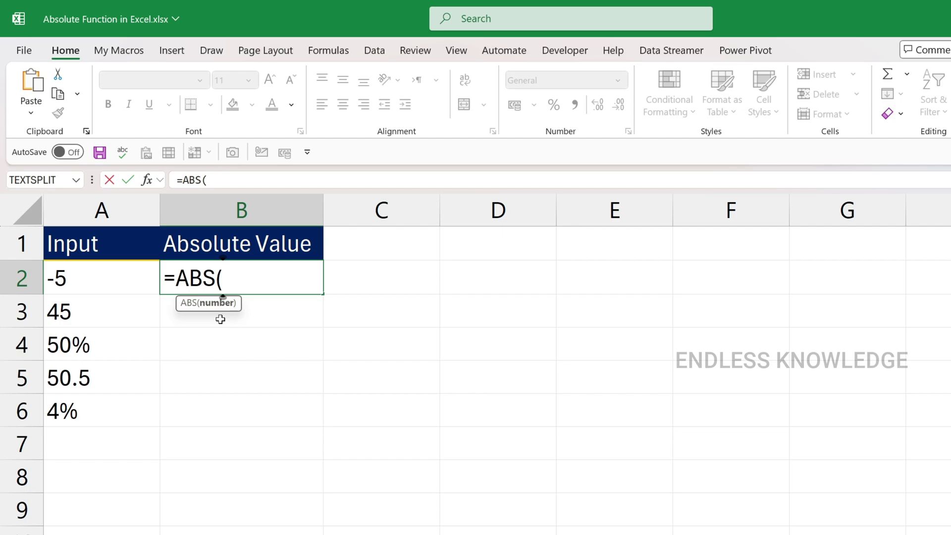
click(117, 278)
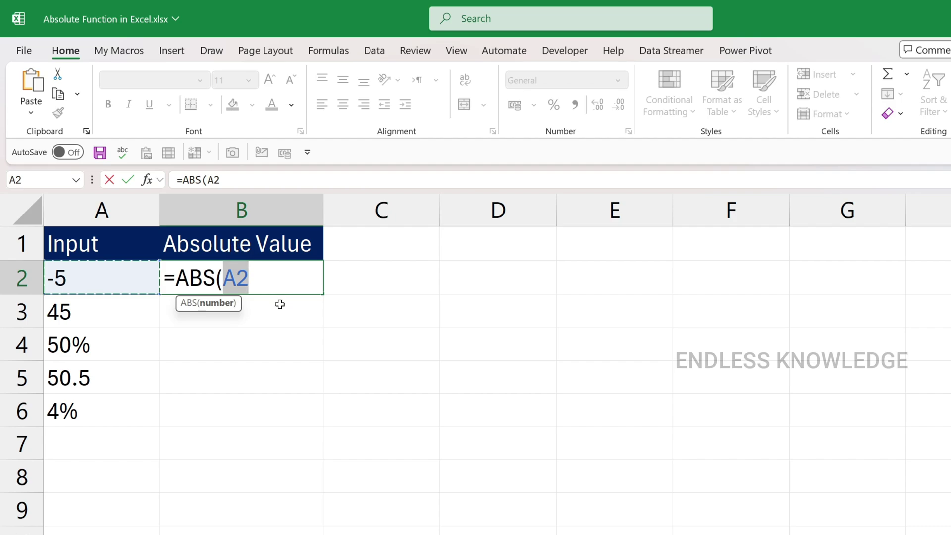
text())
key(Return)
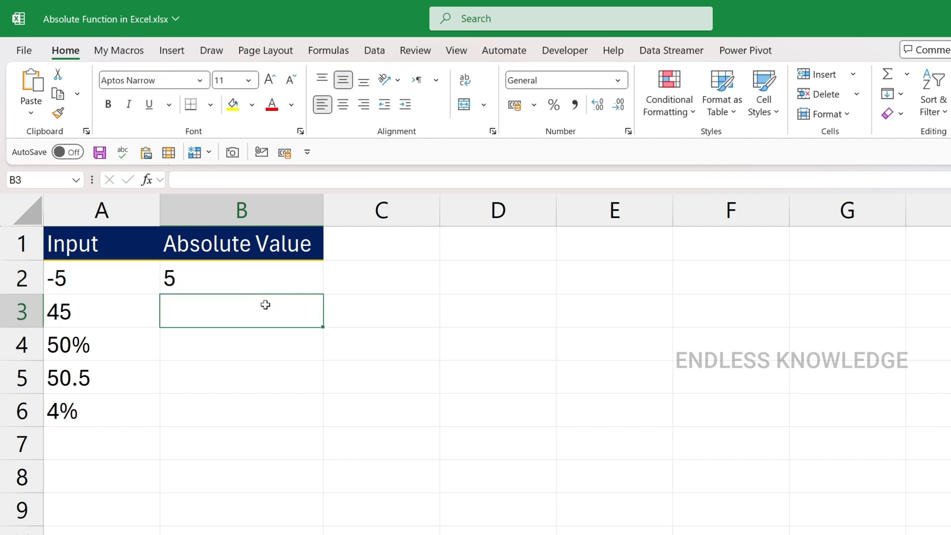
Copy B2's ABS formula down to B6 and check the results against the inputs in column A
click(278, 284)
double_click(323, 296)
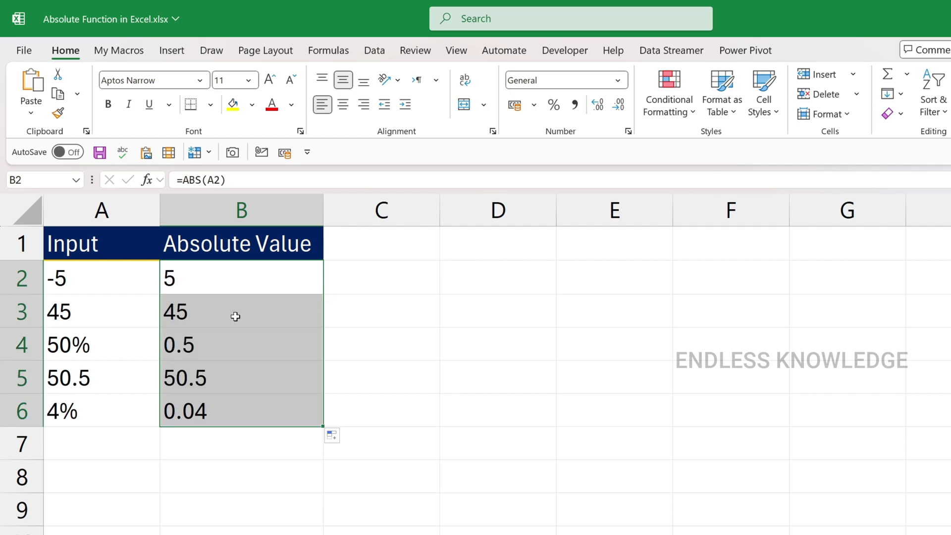
click(193, 316)
click(226, 386)
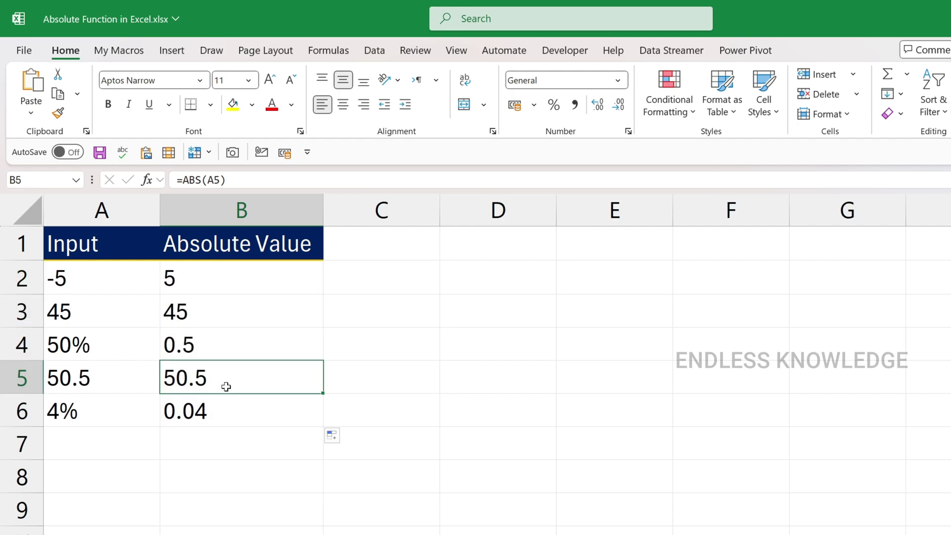
click(208, 278)
click(213, 345)
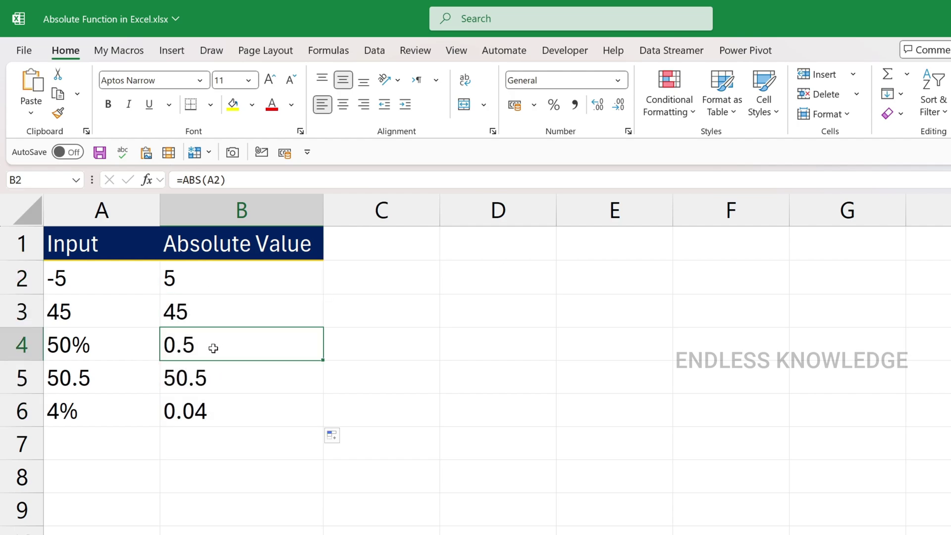
click(227, 416)
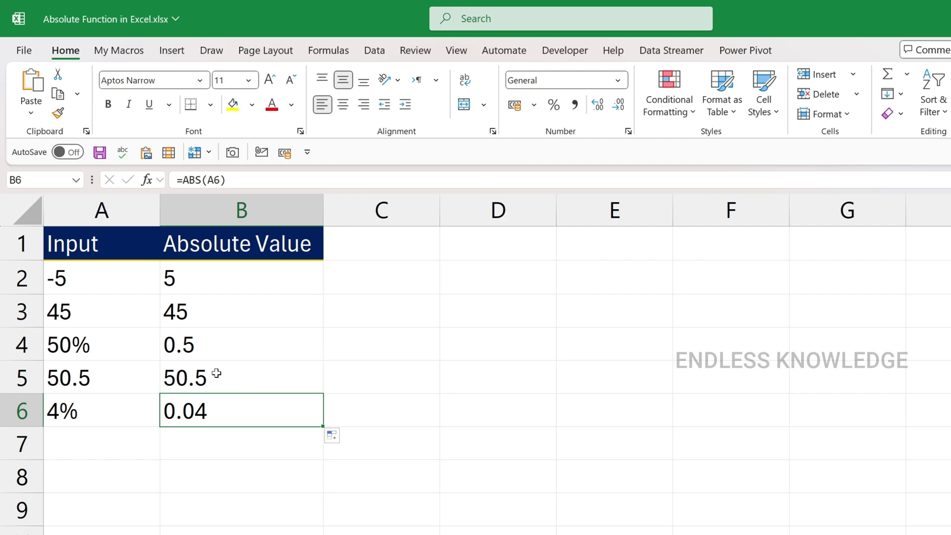
click(108, 281)
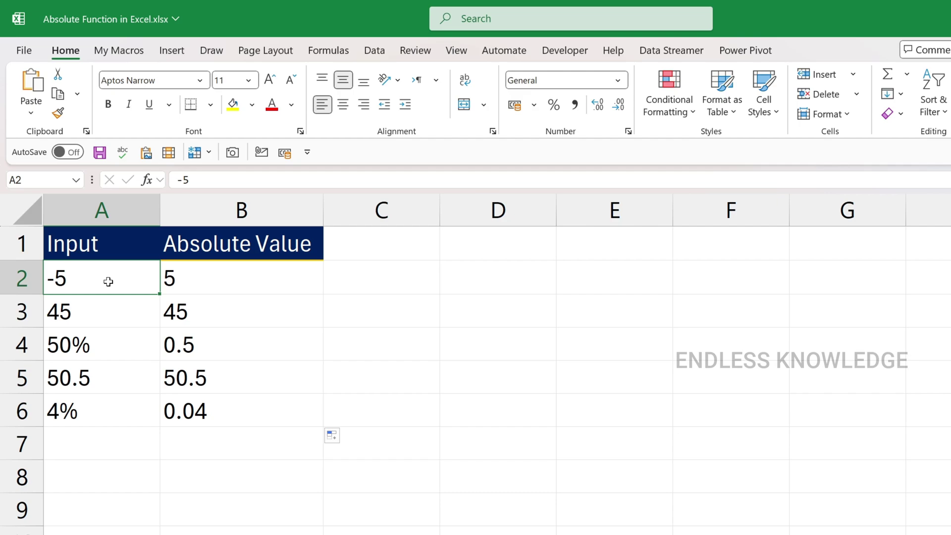
click(276, 277)
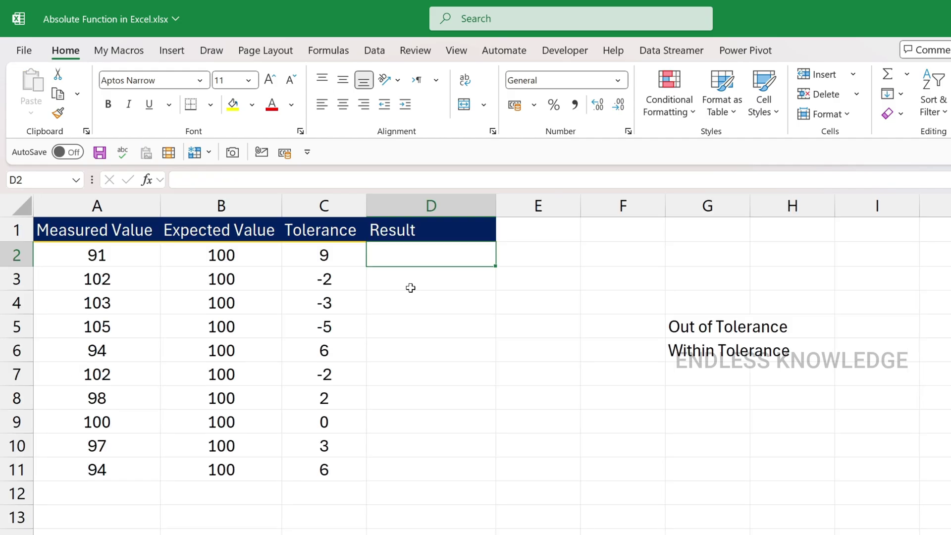
drag(119, 229, 361, 433)
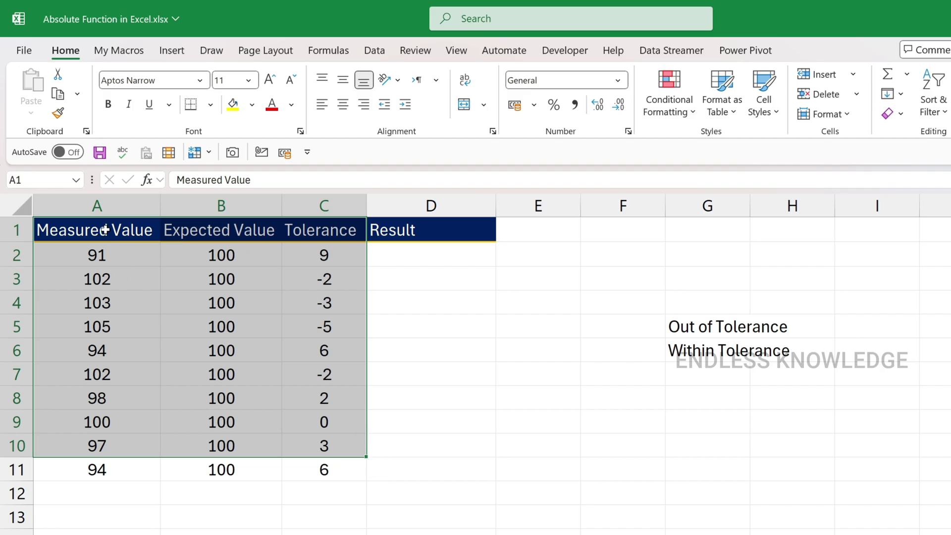
click(113, 255)
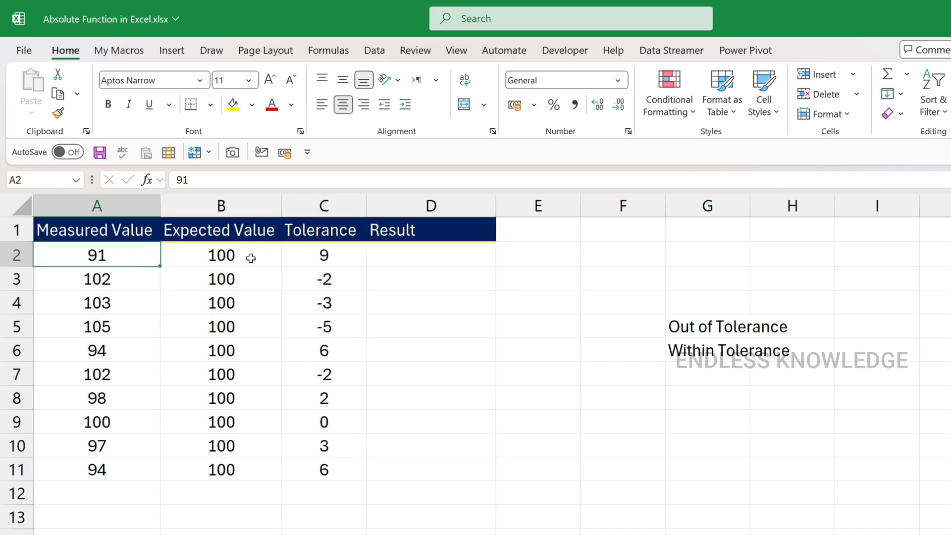
mouse_move(250, 259)
mouse_down()
mouse_move(232, 453)
mouse_move(256, 257)
mouse_up()
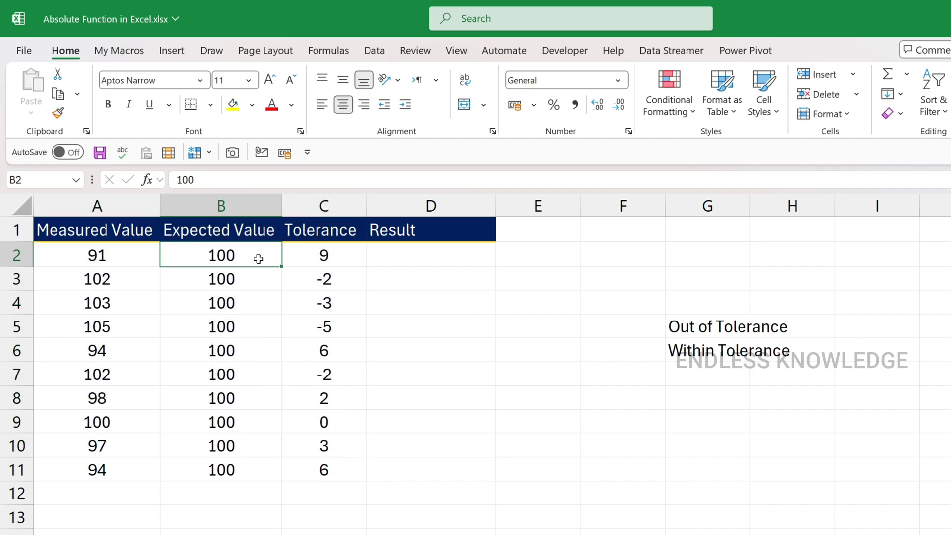
click(340, 257)
double_click(335, 255)
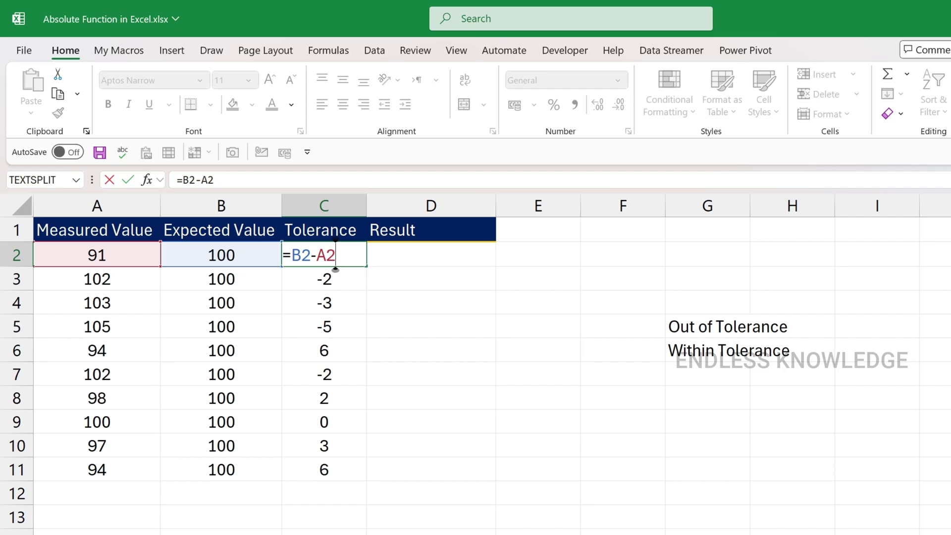
key(Escape)
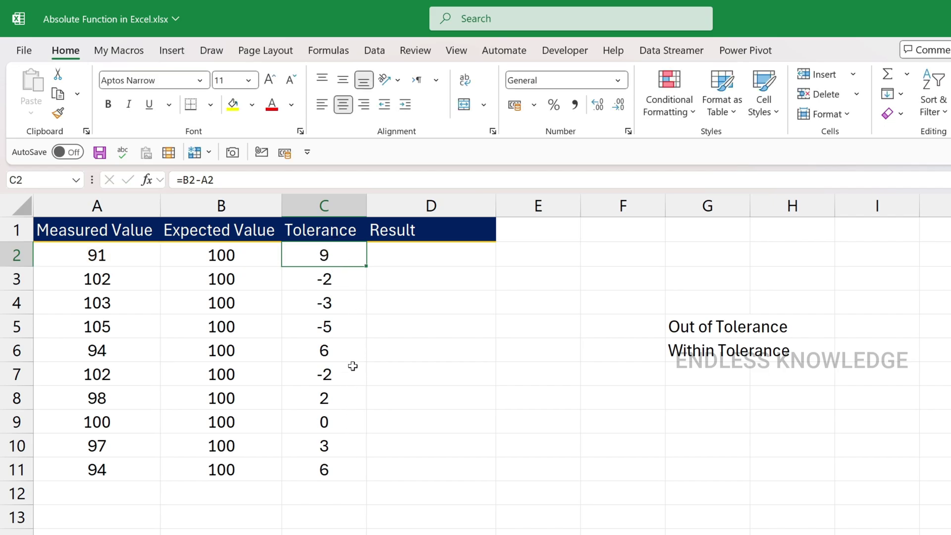
click(422, 262)
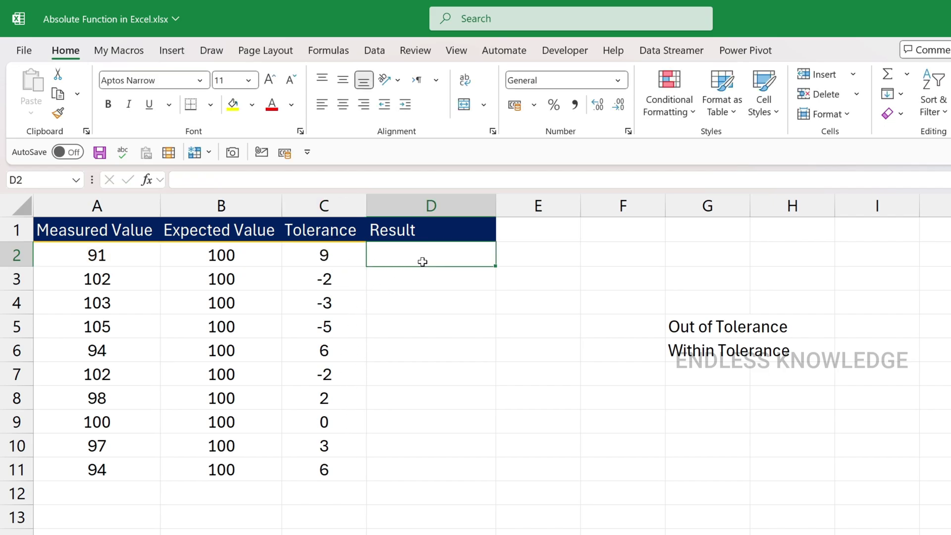
click(706, 326)
click(697, 351)
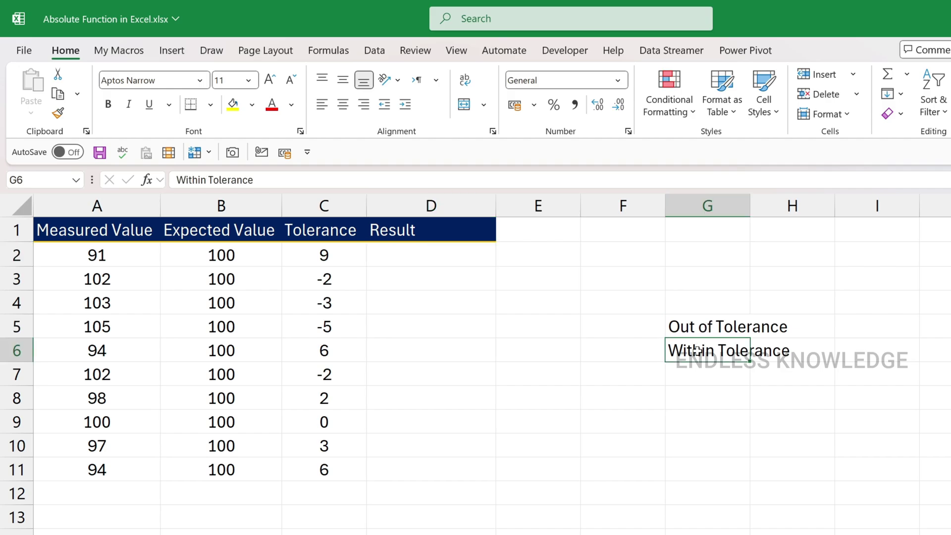
click(699, 333)
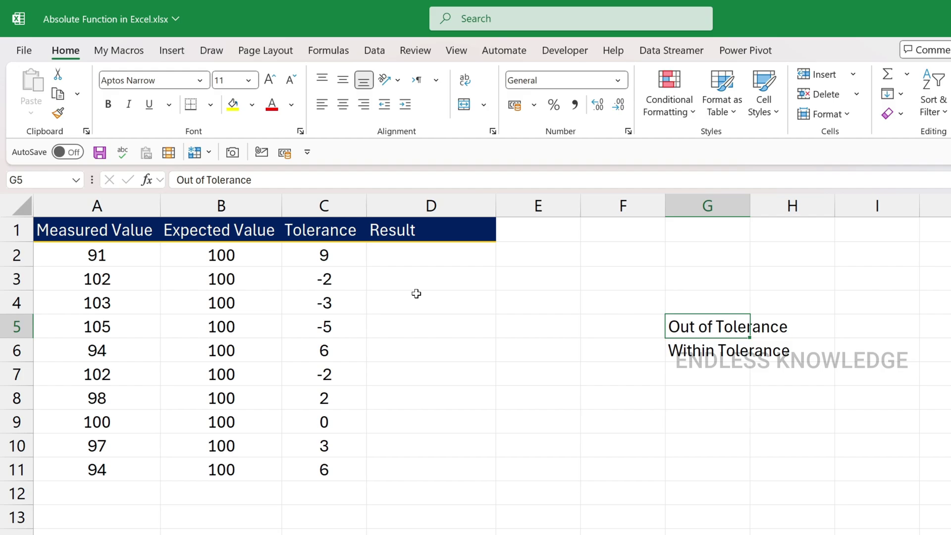
click(419, 256)
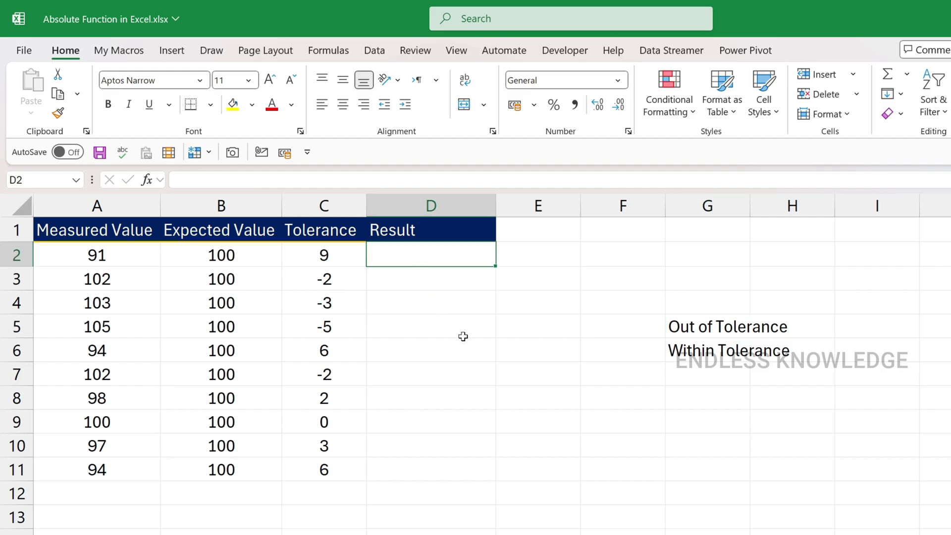
Enter =IF(C2<=2,$G$6,$G$5) in D2 to label the tolerance
text(=)
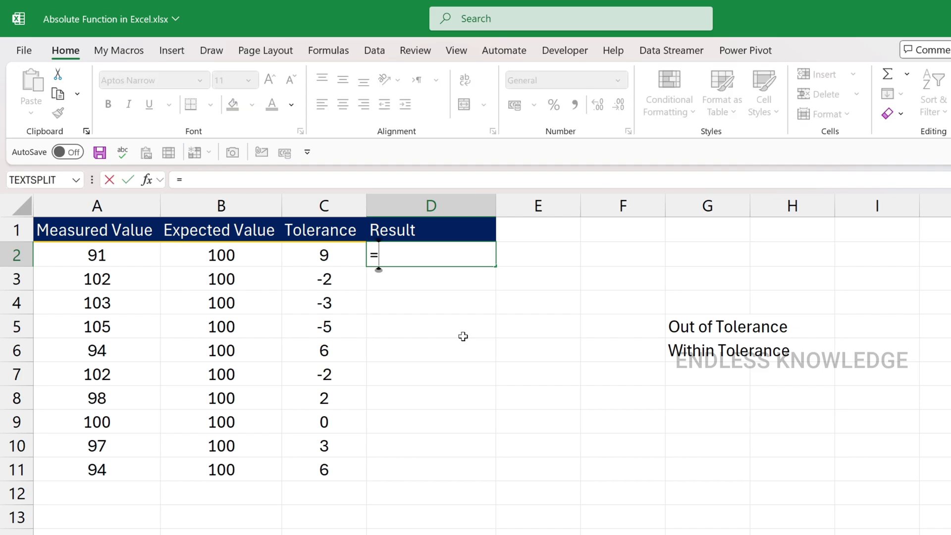
text(if)
key(Tab)
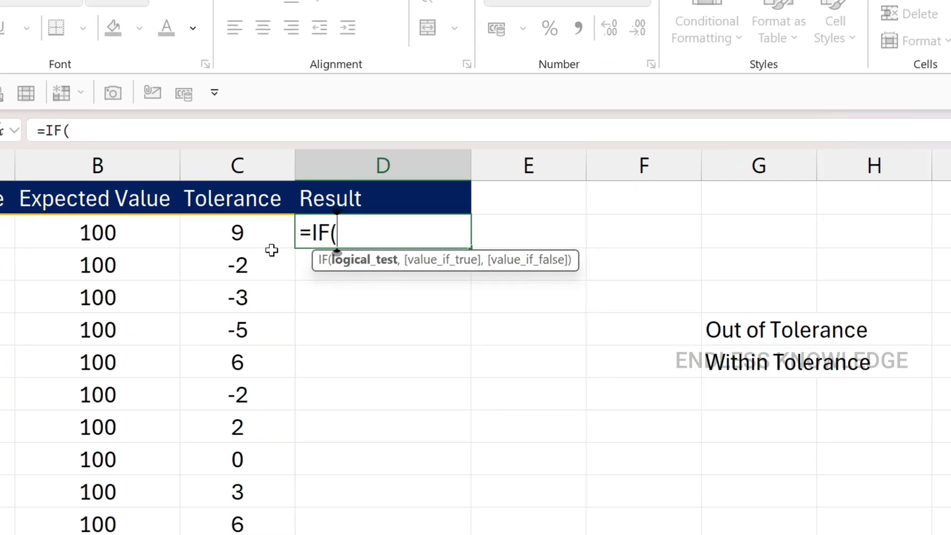
click(338, 259)
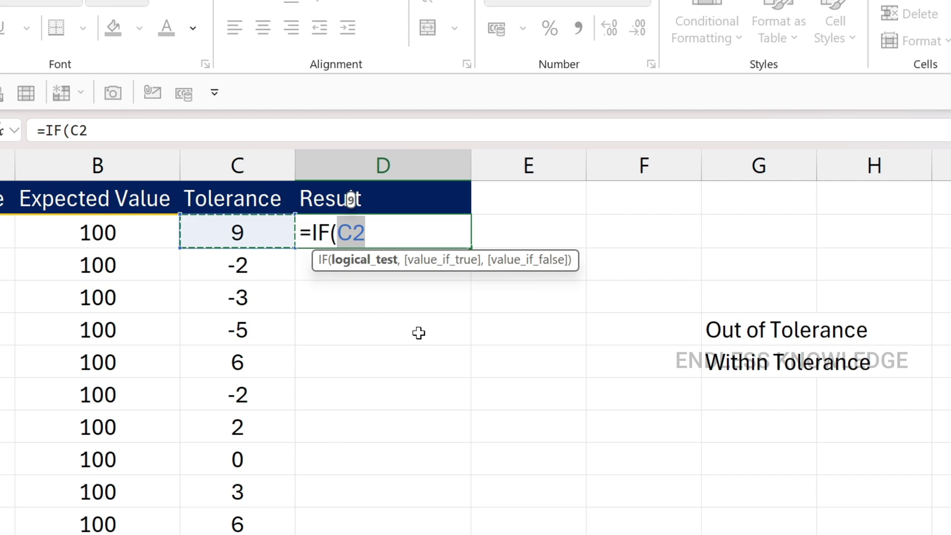
text(<)
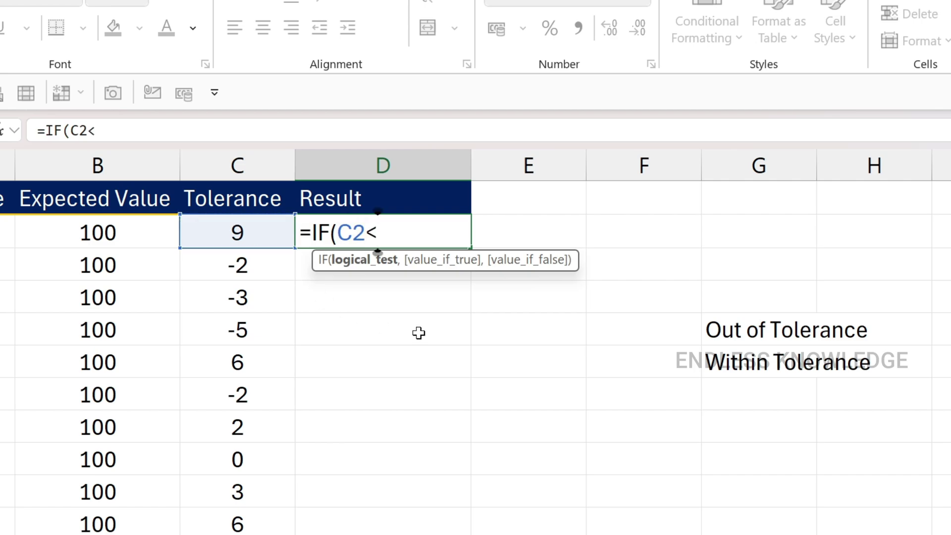
text(=2)
text(,)
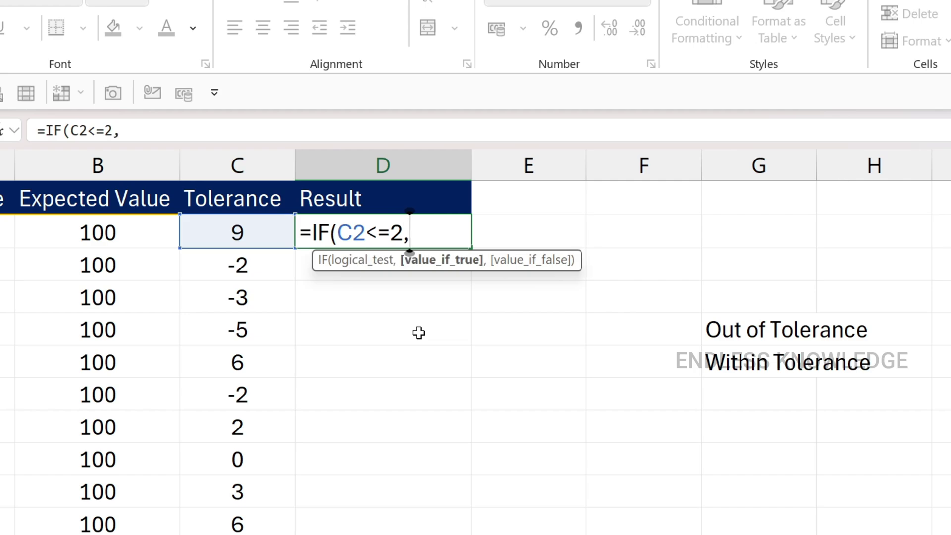
click(750, 361)
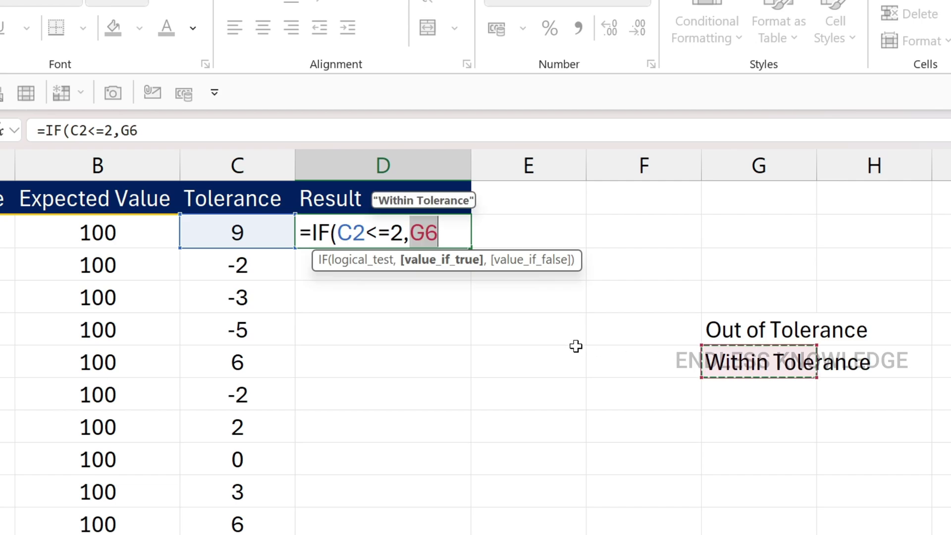
key(F4)
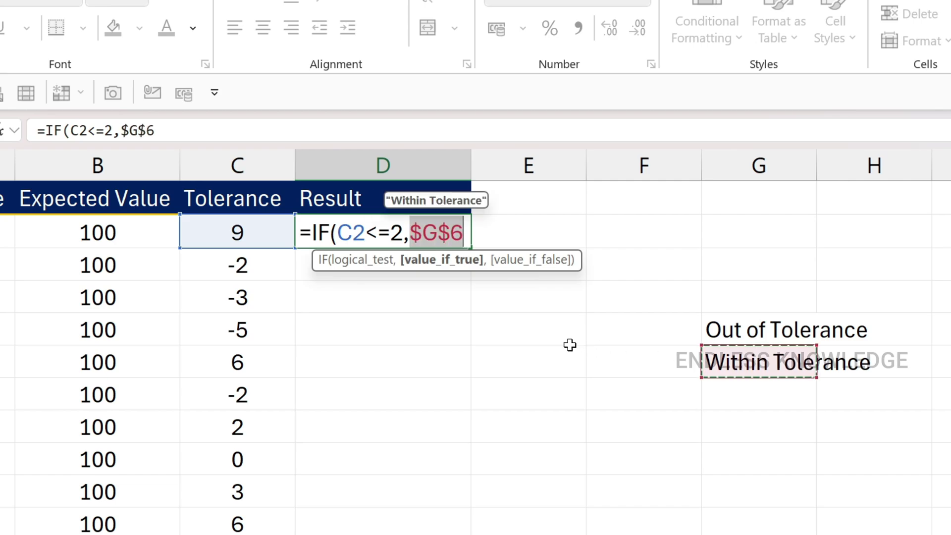
text(,)
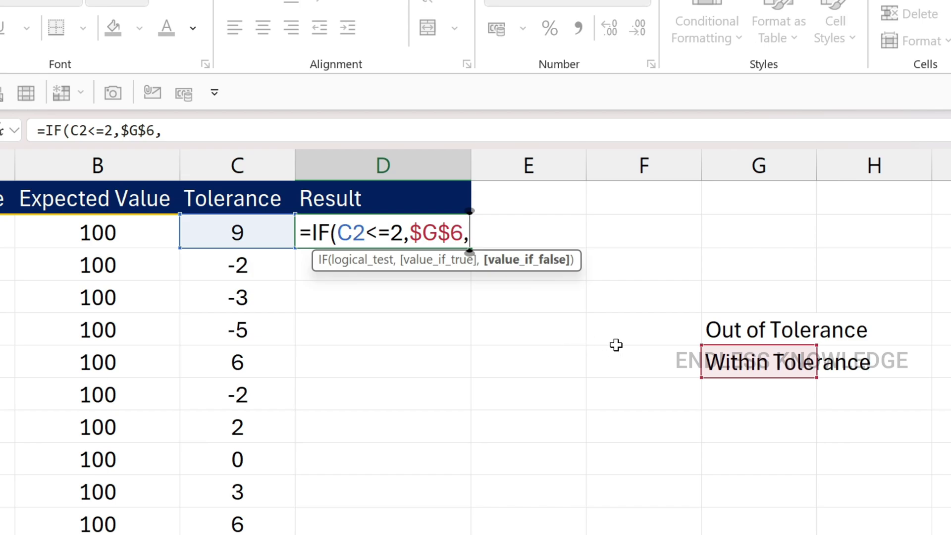
click(756, 331)
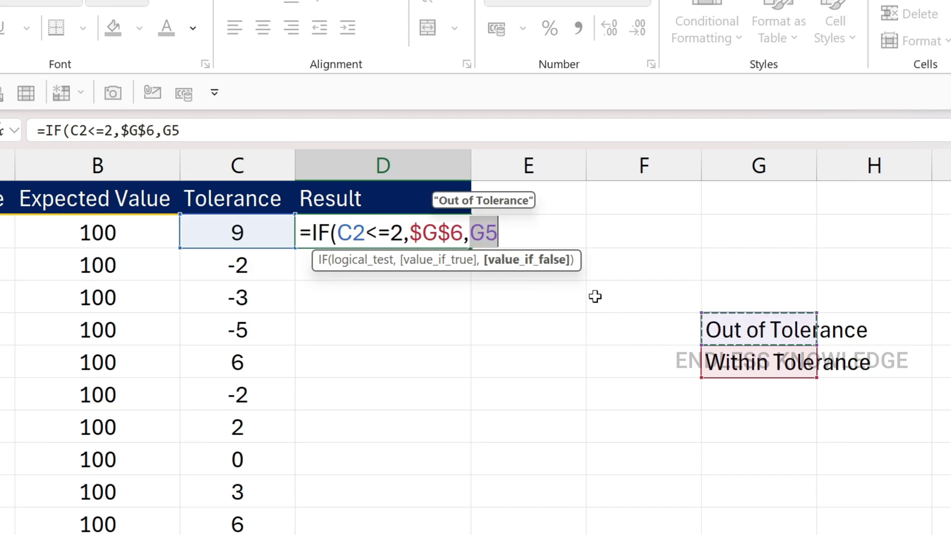
key(F4)
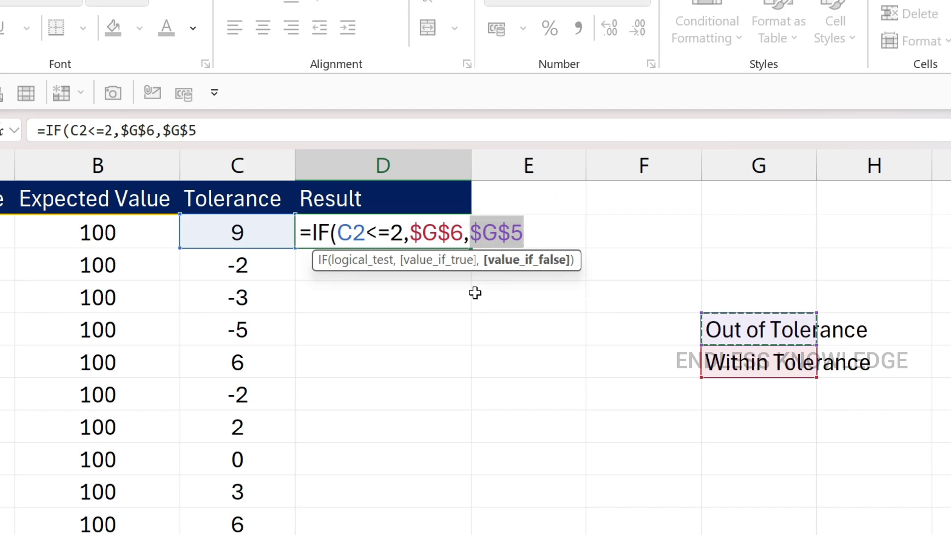
text())
key(Return)
Fill D2's IF formula down the whole Result column
click(433, 233)
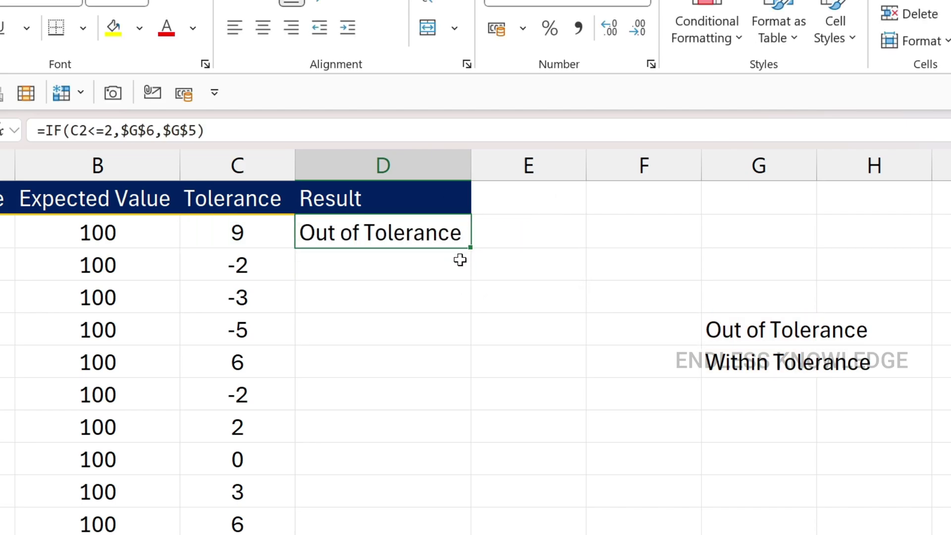
double_click(474, 250)
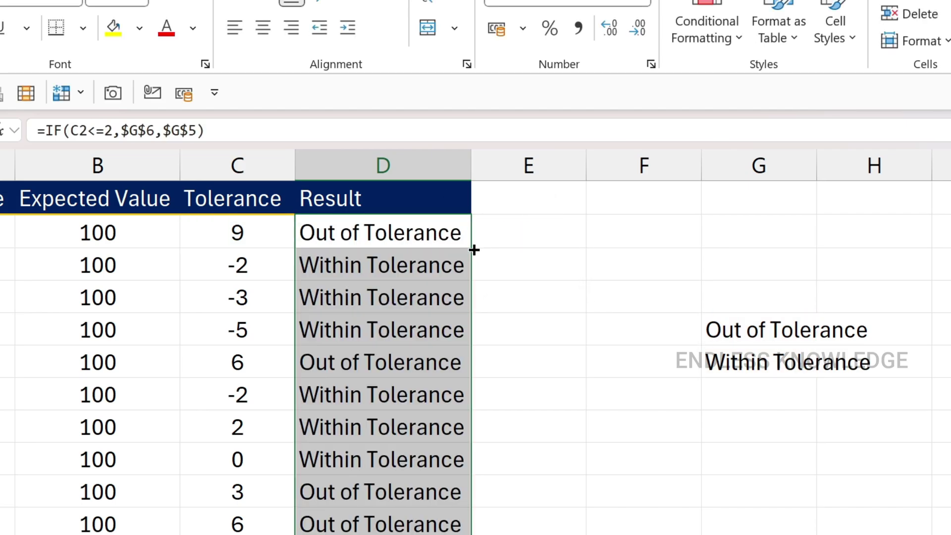
click(433, 223)
click(430, 277)
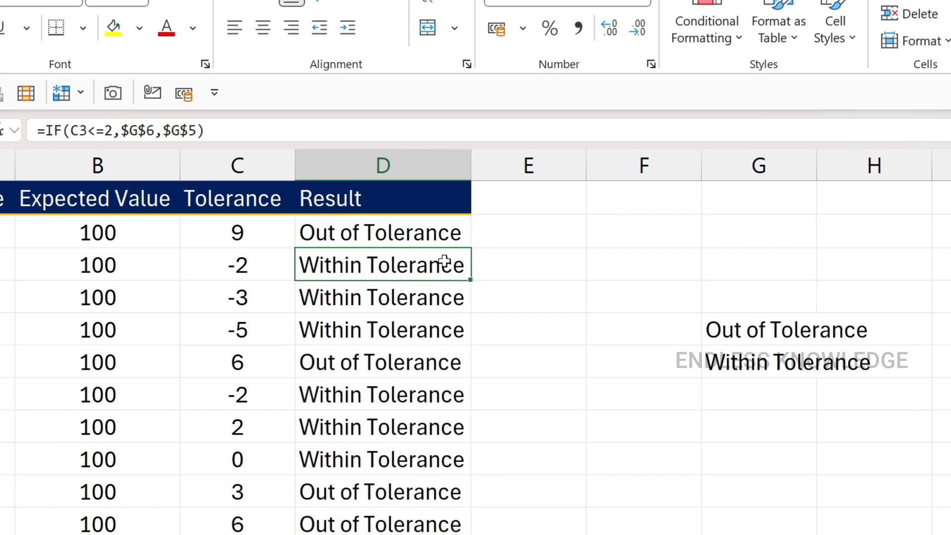
click(458, 235)
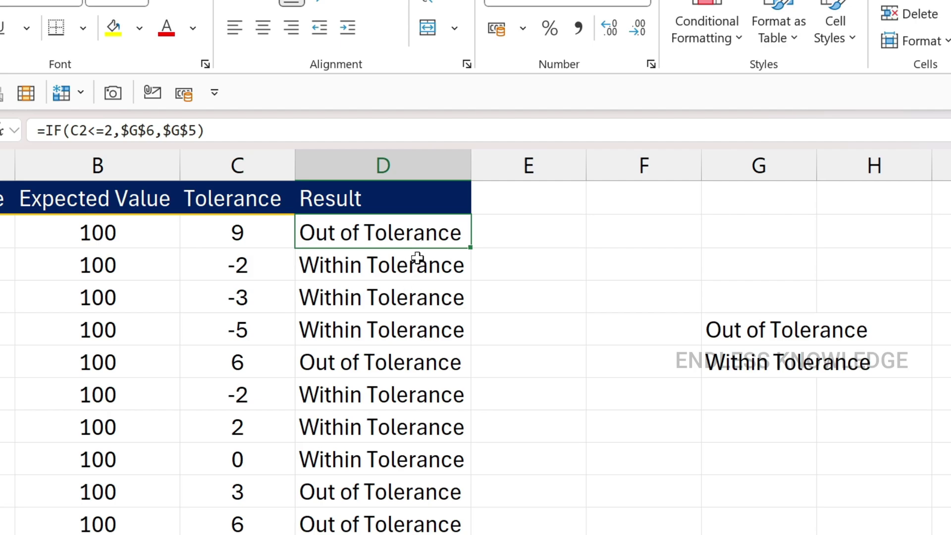
Compare the Tolerance values in column C with the Result labels in column D
click(266, 243)
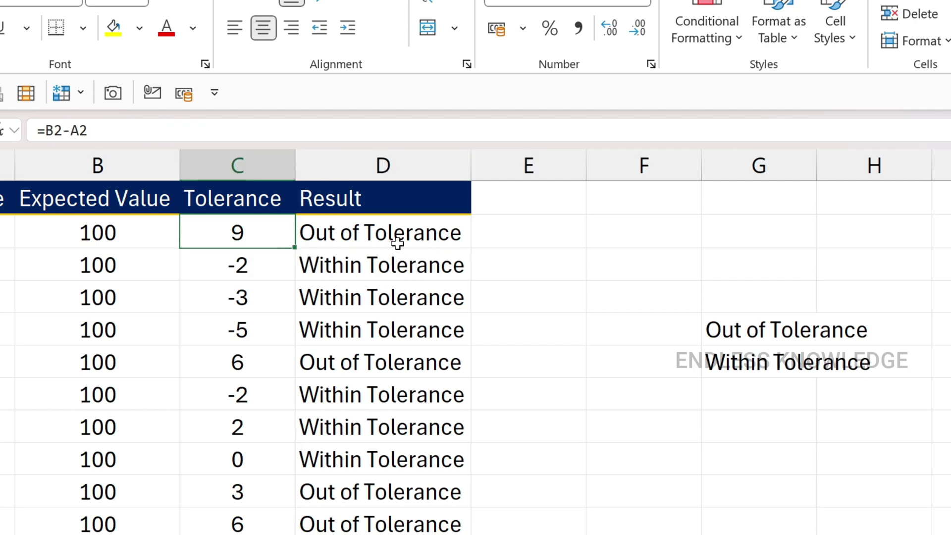
click(397, 243)
click(274, 263)
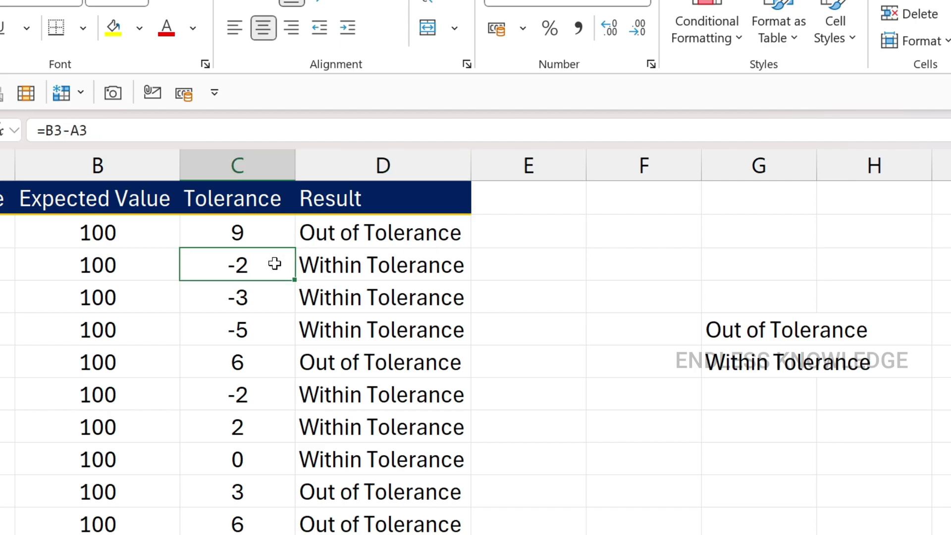
click(262, 308)
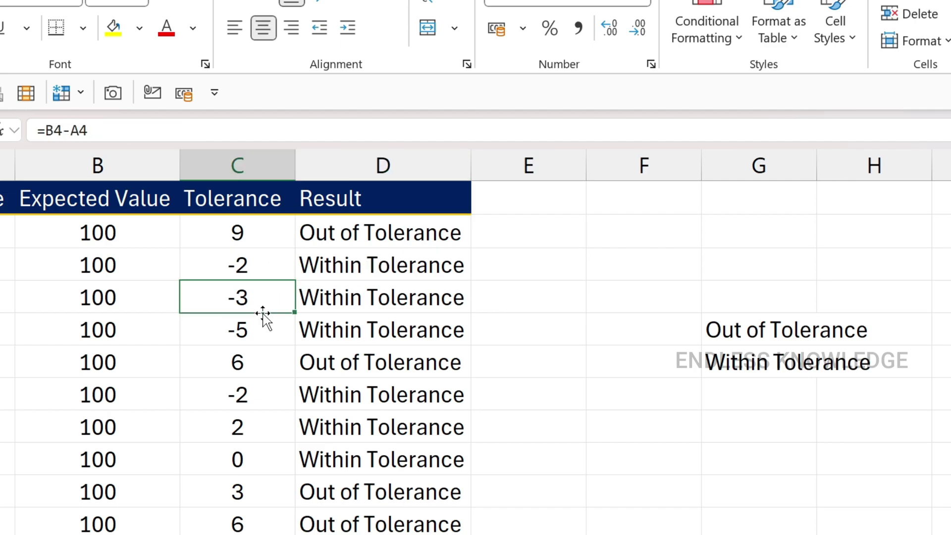
click(326, 296)
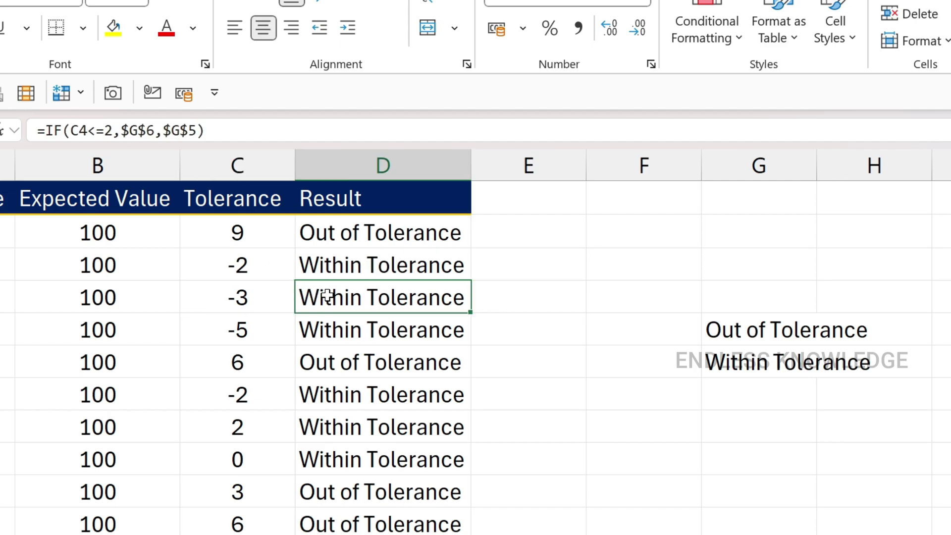
click(241, 328)
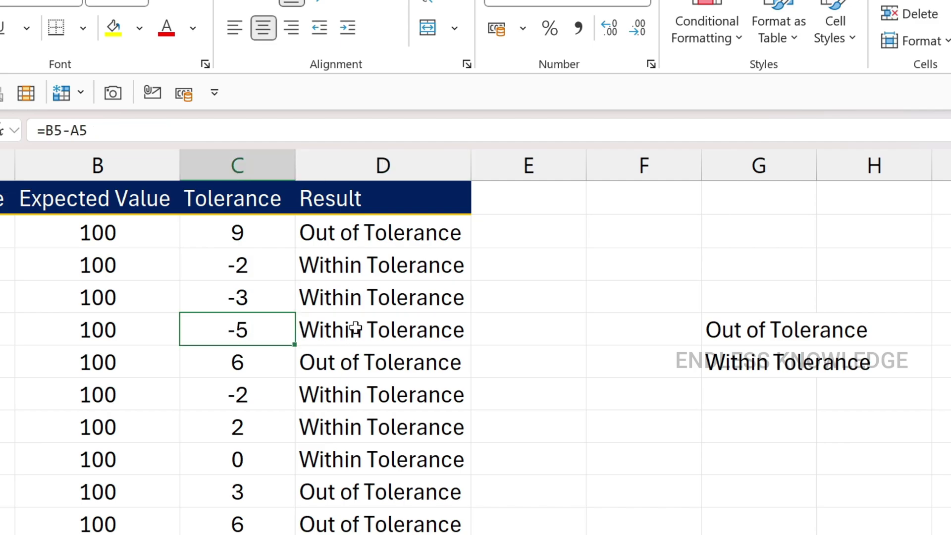
drag(256, 266, 254, 360)
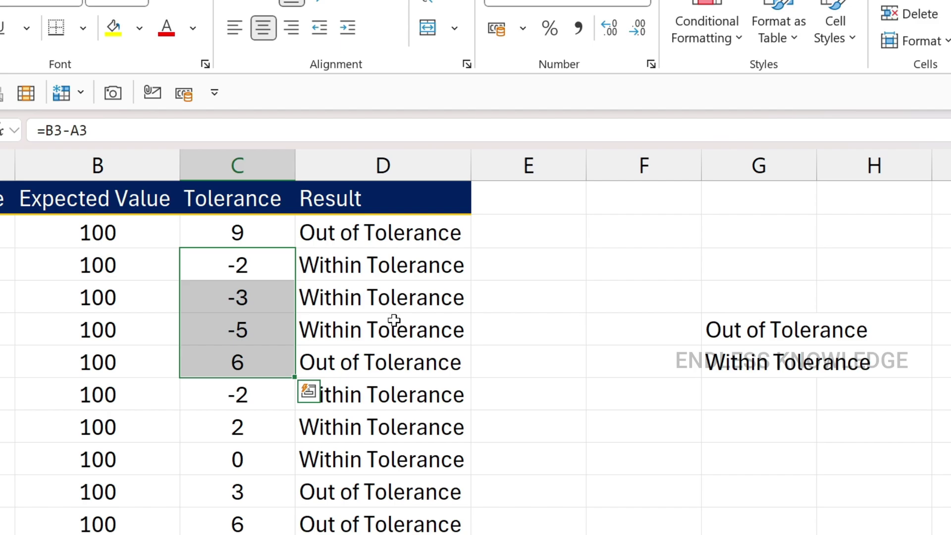
click(438, 233)
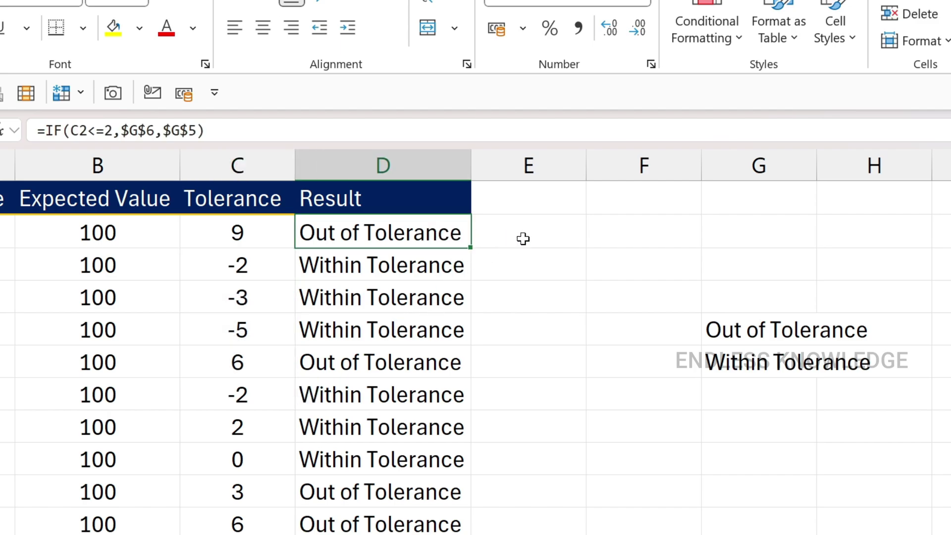
click(523, 239)
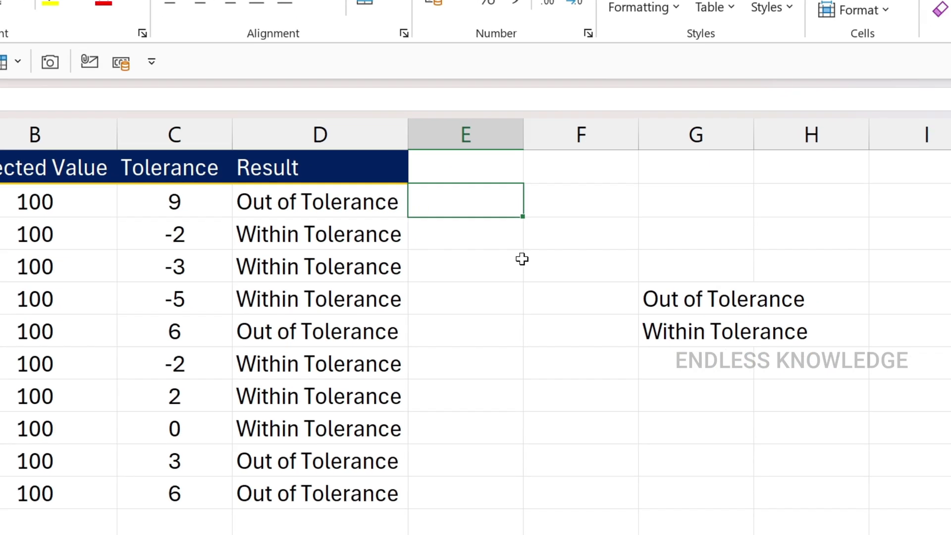
Start E2's formula with the test =IF(ABS(C2)<=2,
text(=)
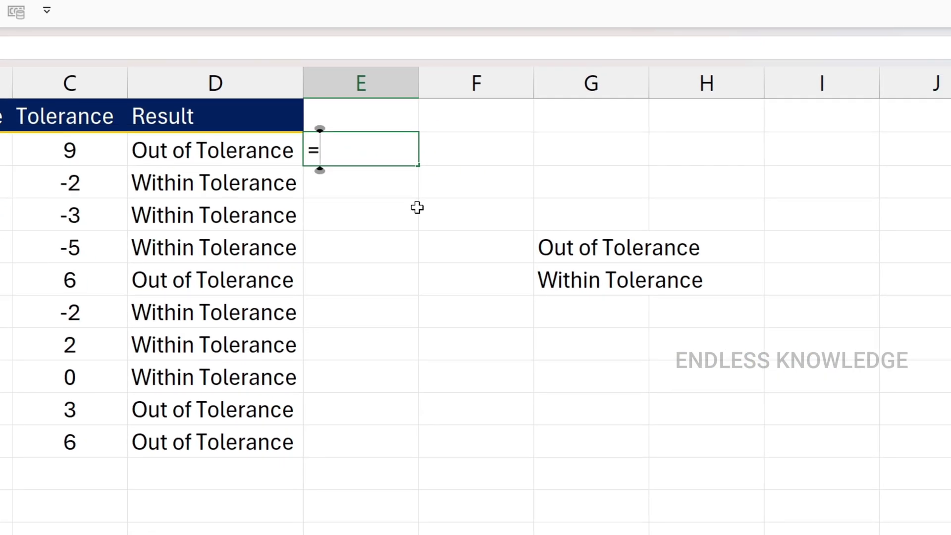
text(if)
key(Tab)
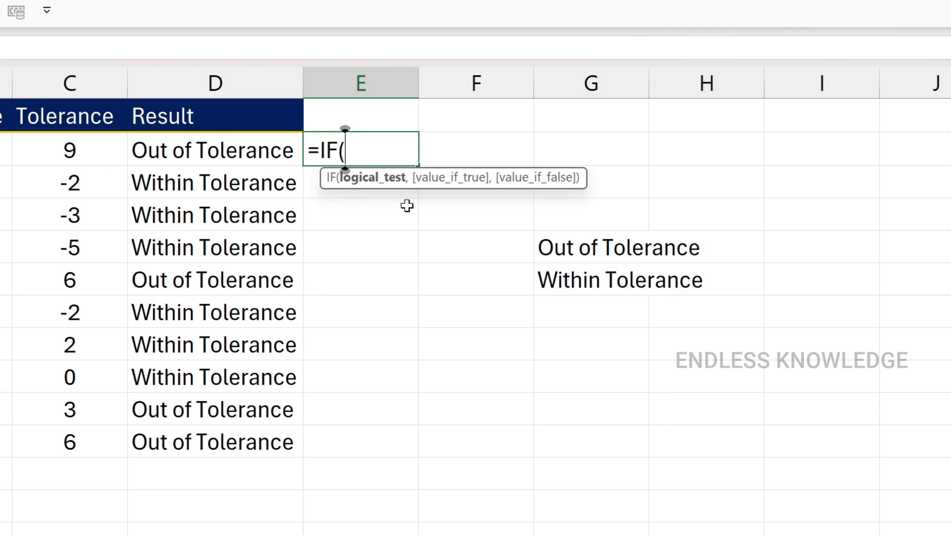
text(abs)
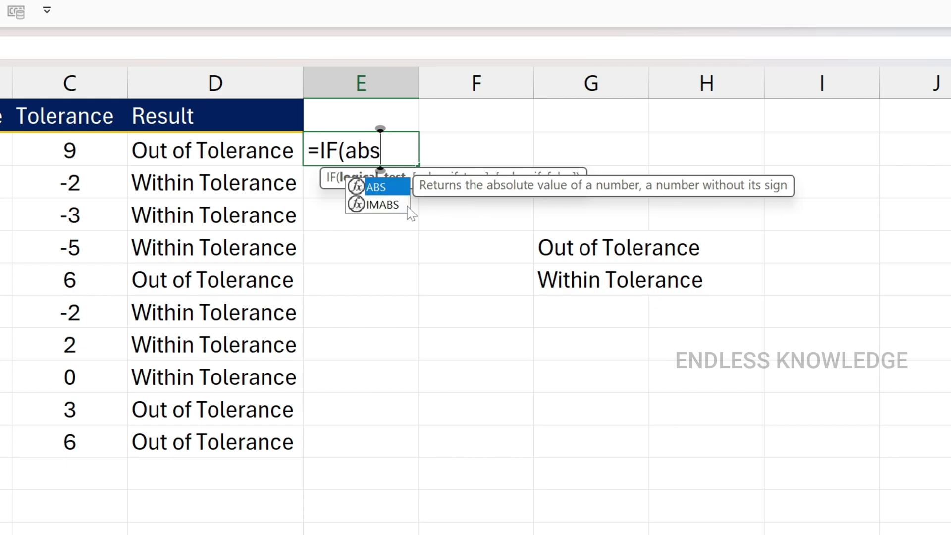
key(Tab)
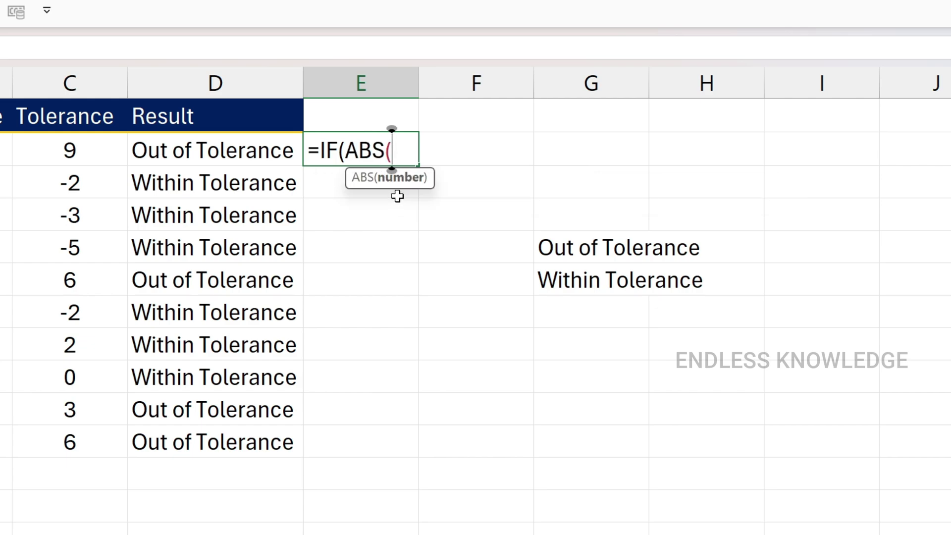
click(64, 151)
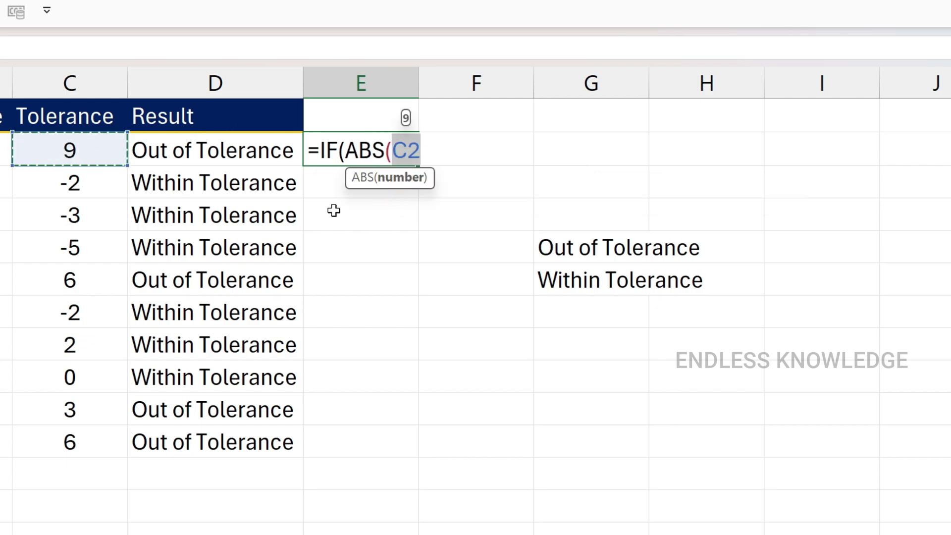
text())
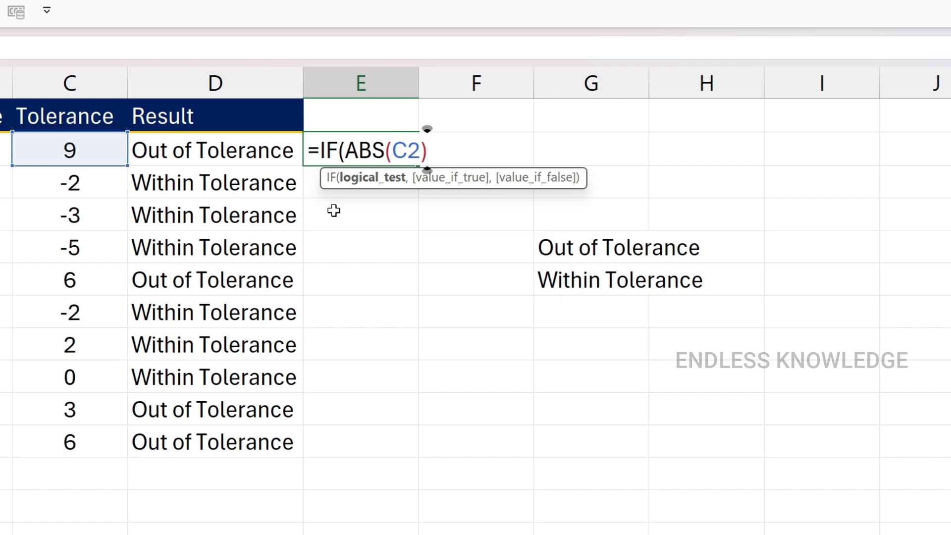
text(<)
text(=2)
text(,)
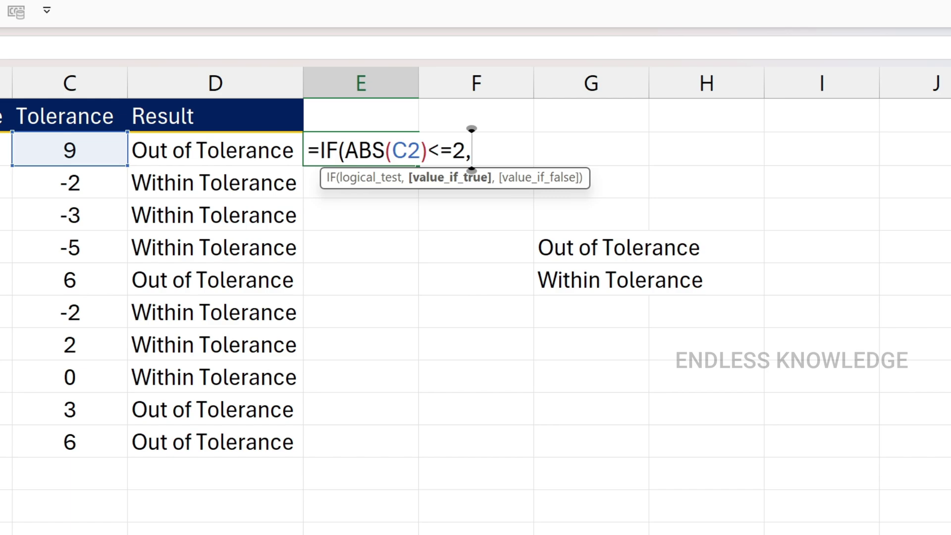
Use $G$6 as the true result and $G$5 as the false result to complete E2
click(573, 282)
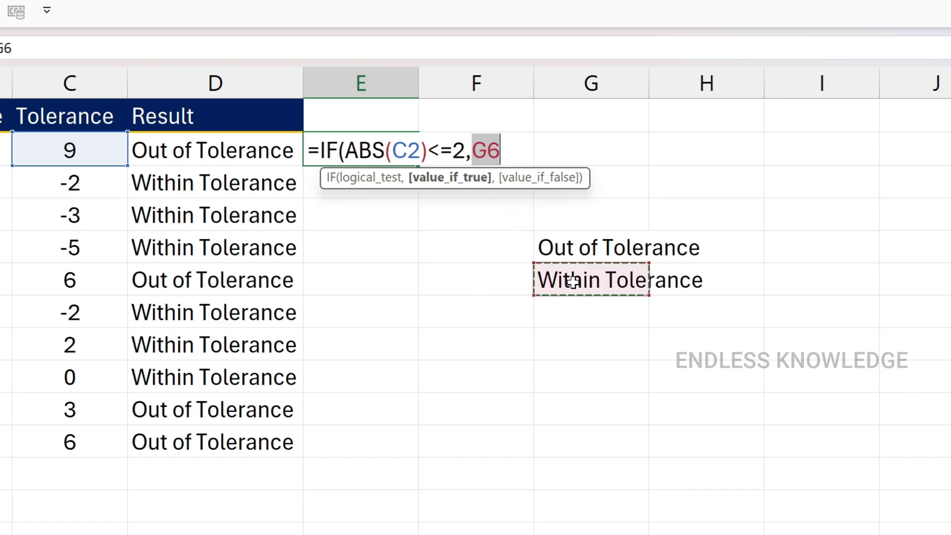
key(F4)
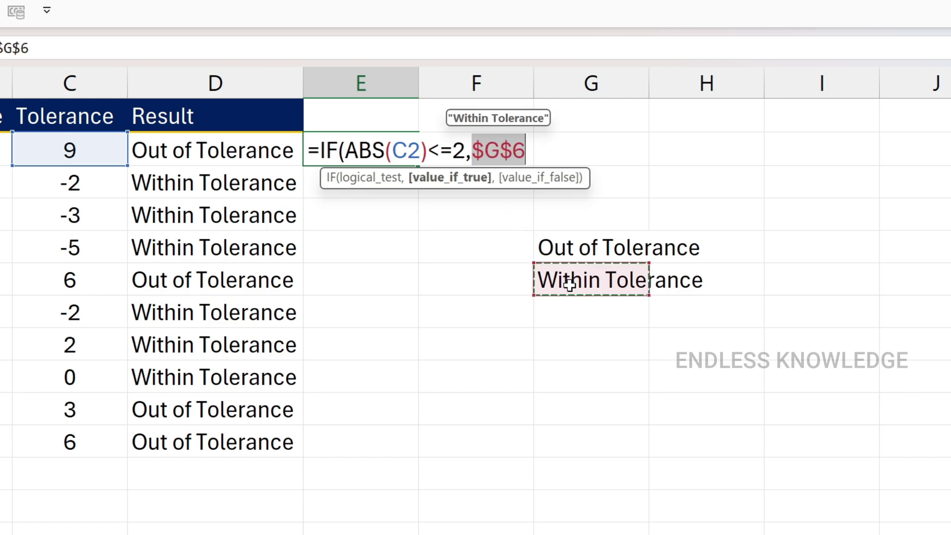
text(,)
click(601, 243)
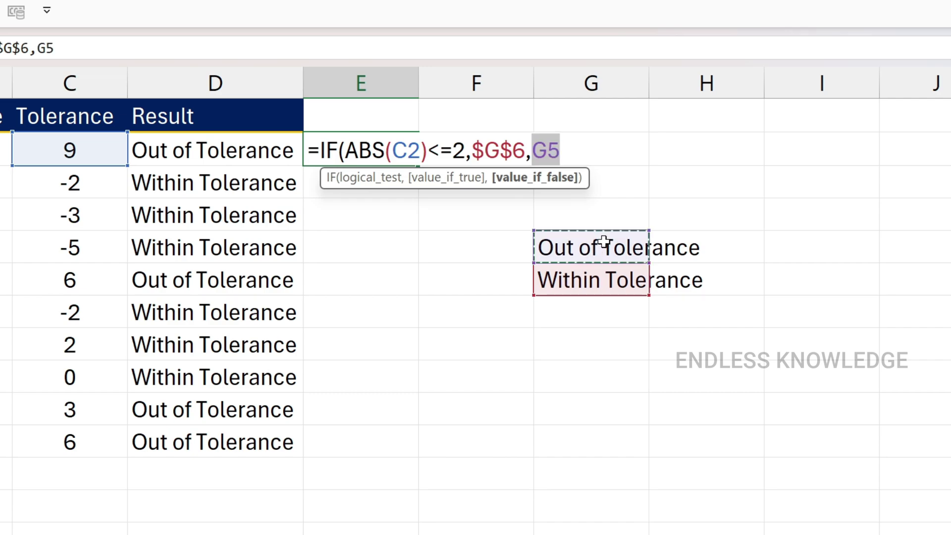
key(F4)
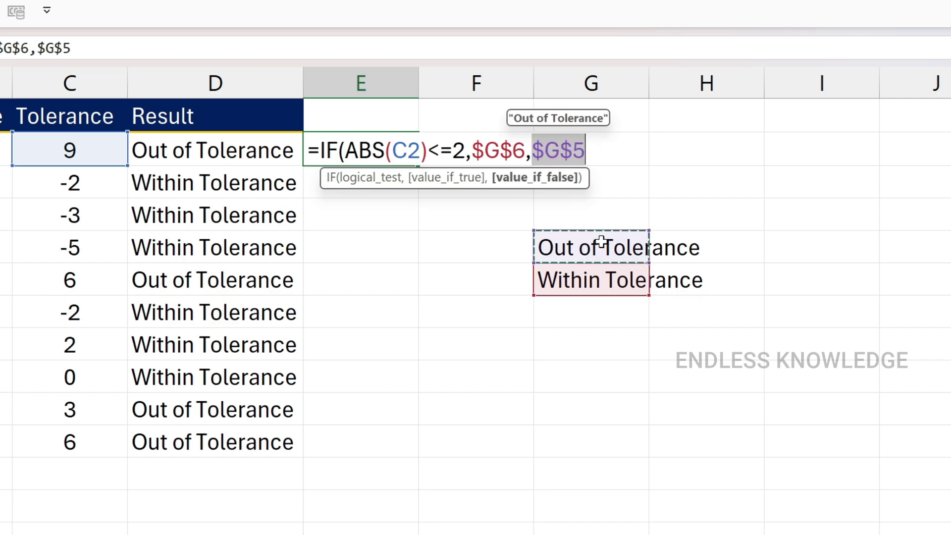
text())
key(Return)
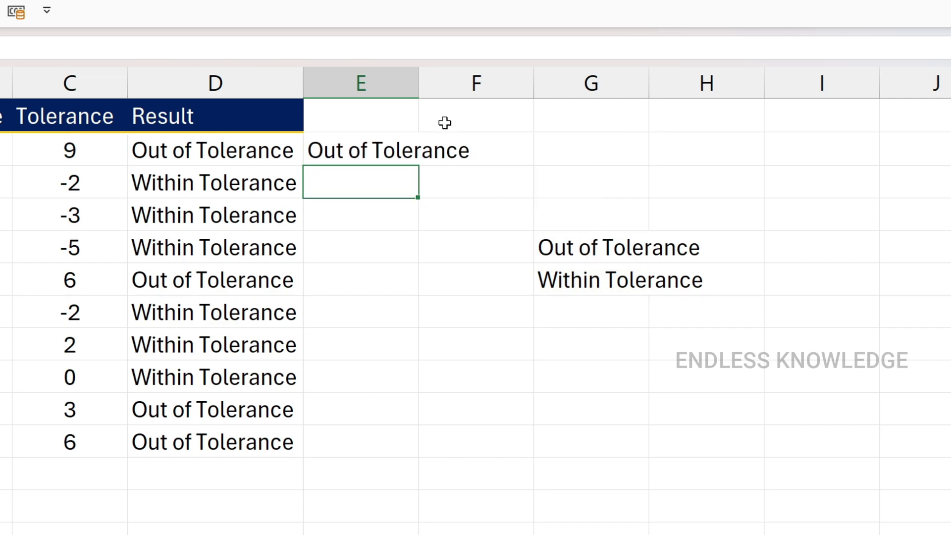
Autofit column E and fill E2's ABS tolerance formula down to E11
double_click(417, 73)
click(418, 149)
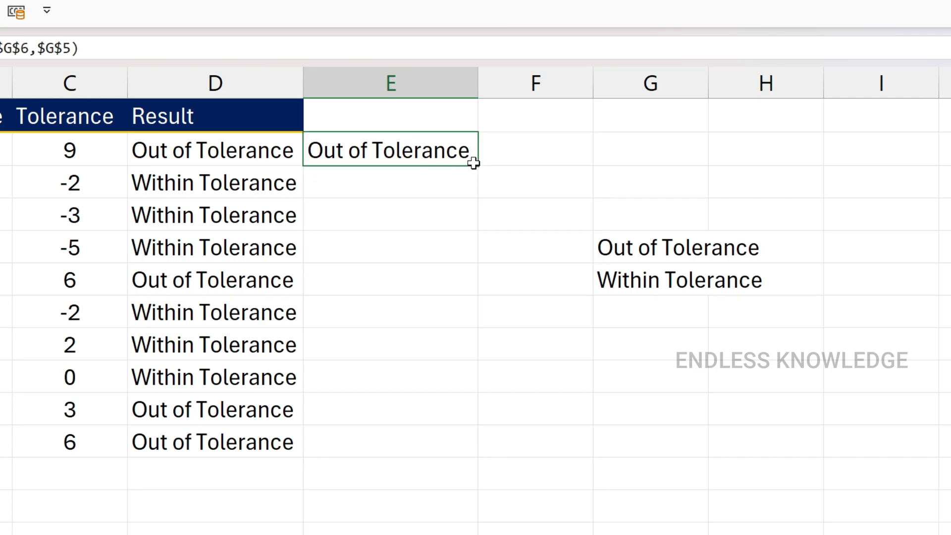
double_click(475, 165)
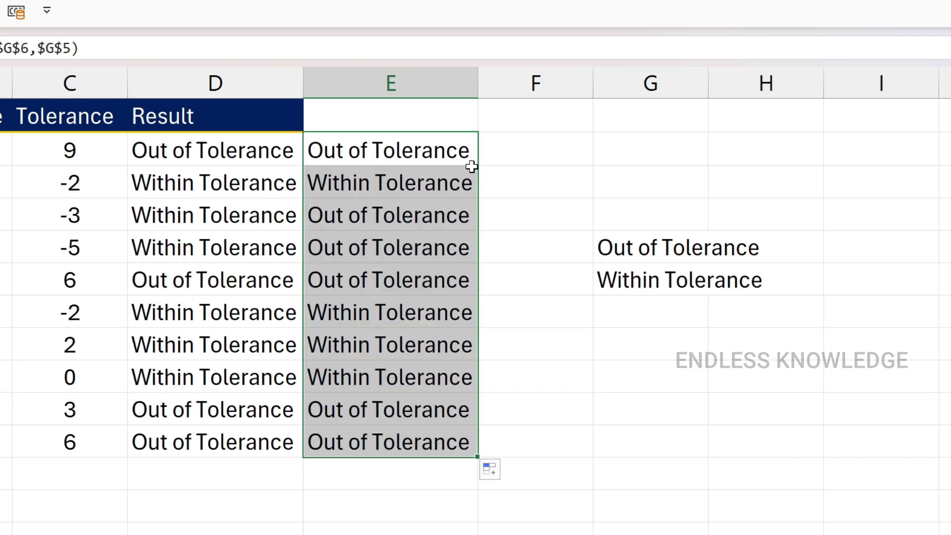
Compare the column C values with the column E results, leaving E2's formula unchanged
click(93, 219)
click(367, 213)
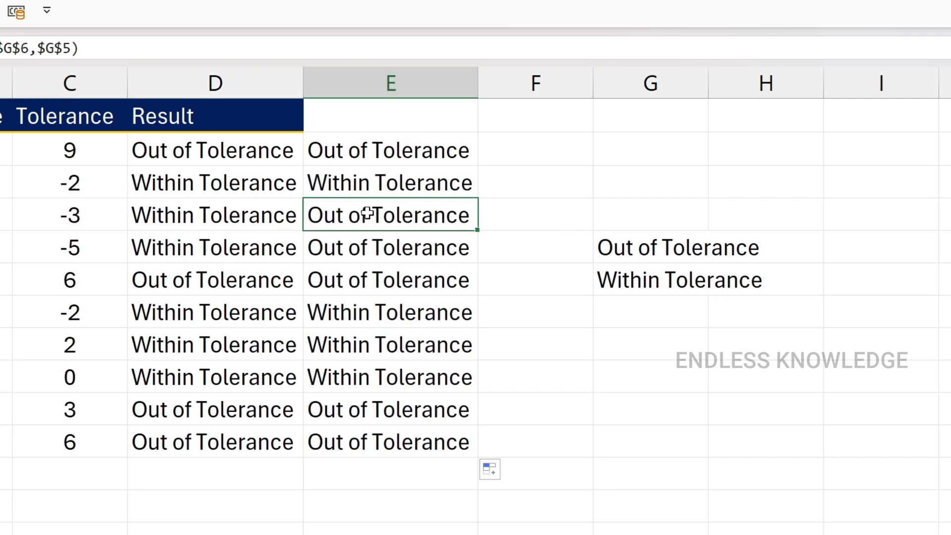
click(94, 257)
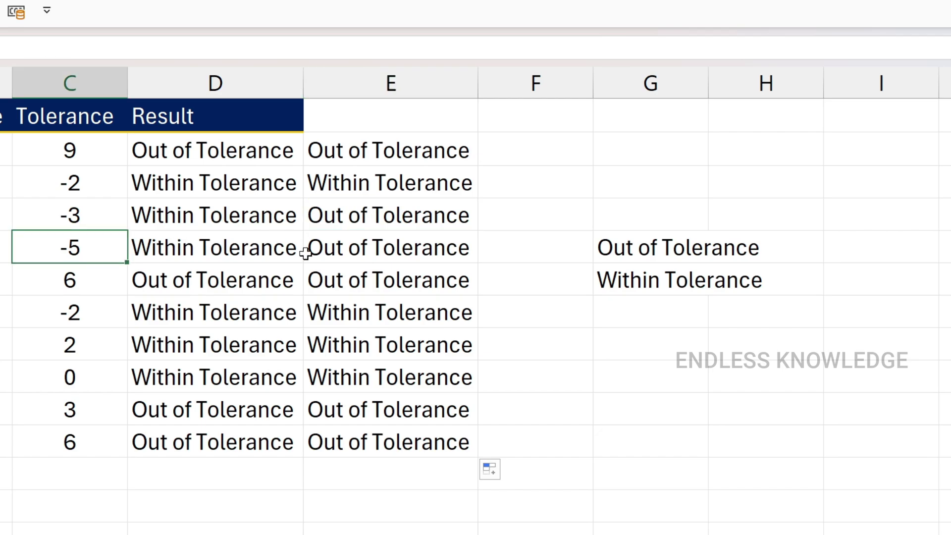
click(358, 249)
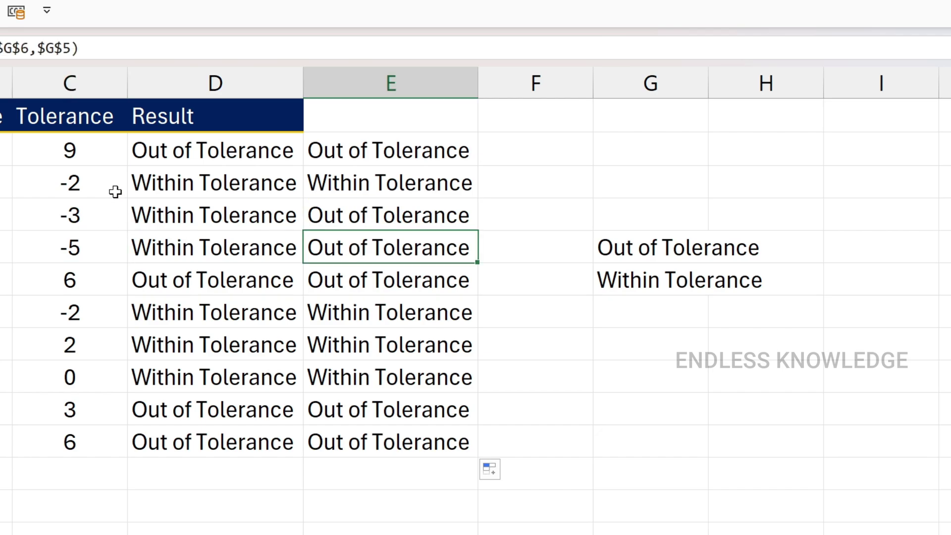
drag(97, 154, 99, 436)
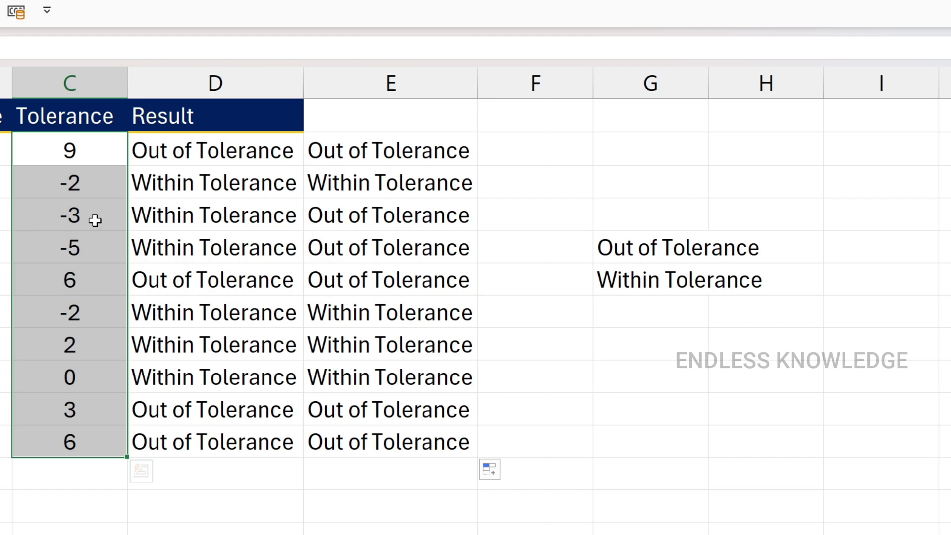
click(376, 149)
double_click(385, 148)
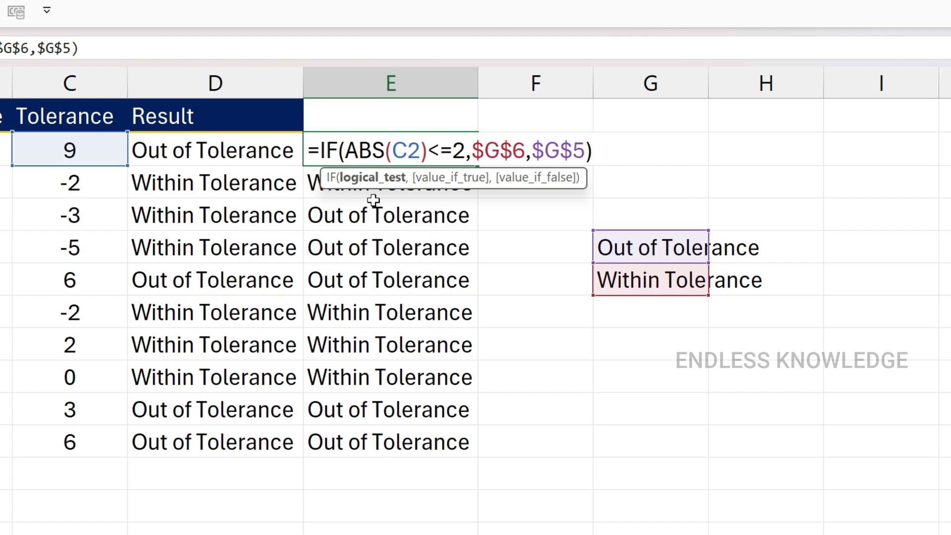
key(ctrl+Return)
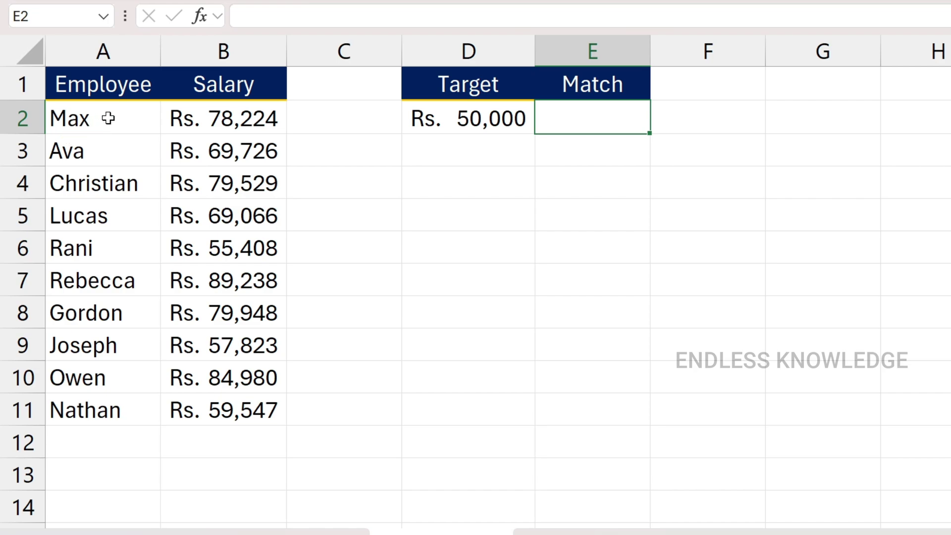
drag(110, 118, 123, 342)
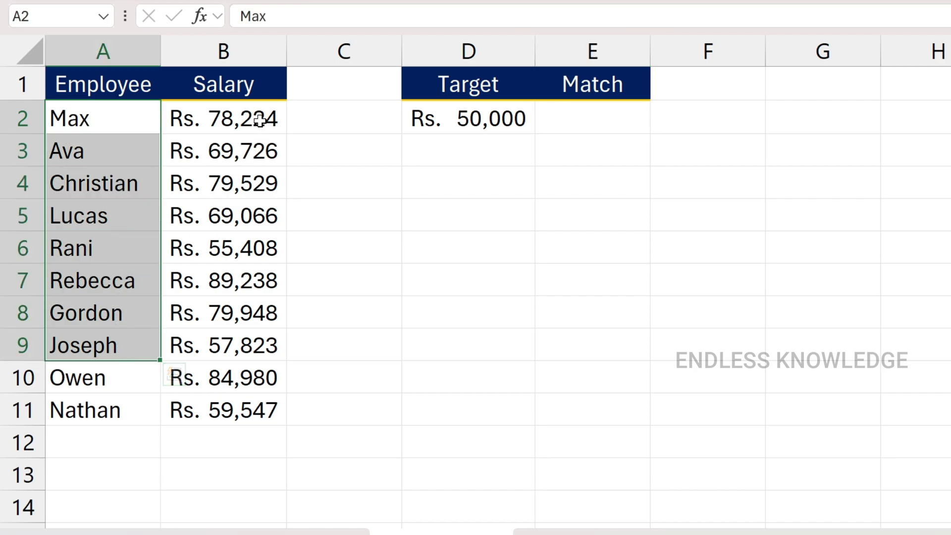
drag(258, 121, 257, 309)
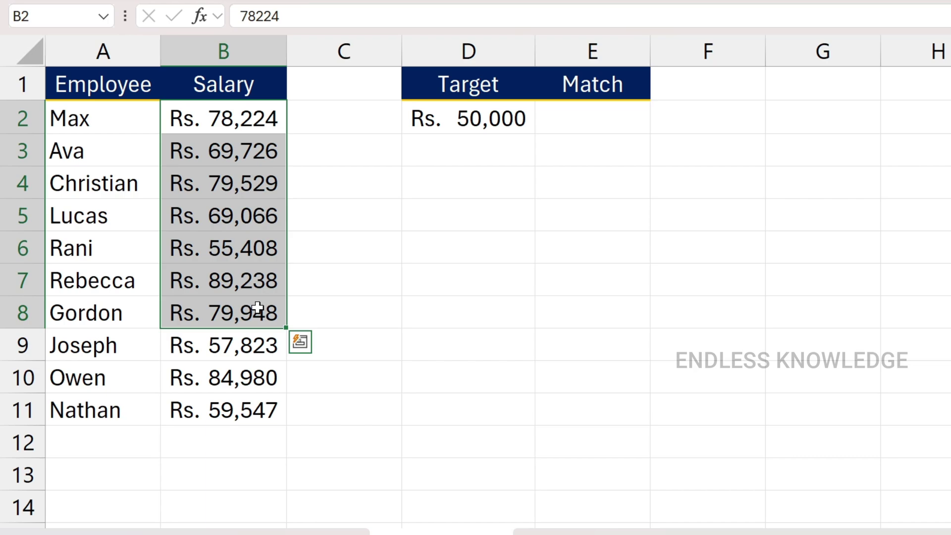
click(506, 119)
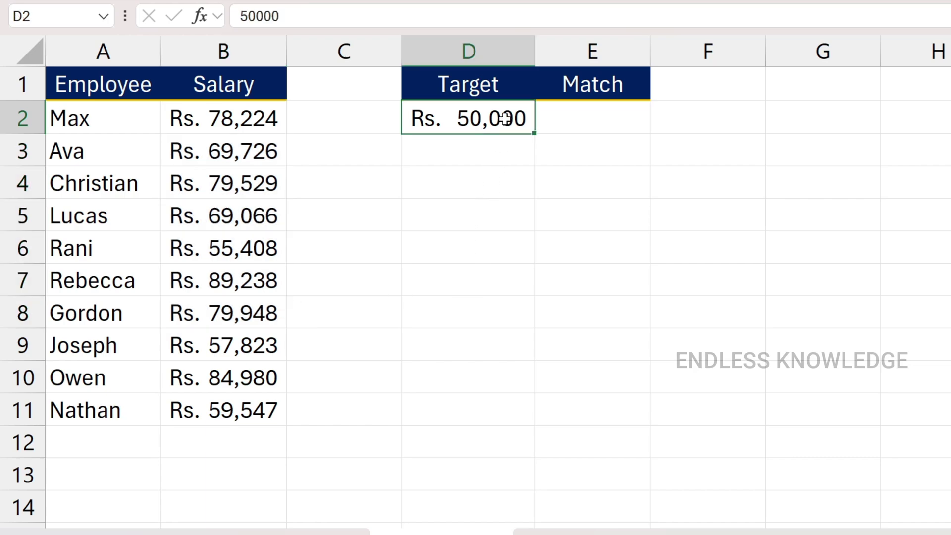
click(607, 118)
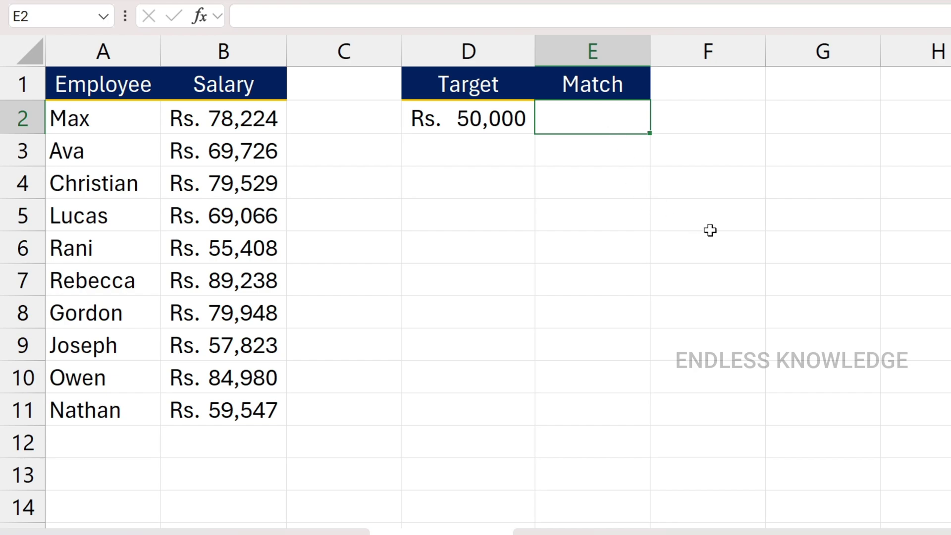
Start an XLOOKUP in E2 that looks up 0 in B2:B11-D2
text(=xl)
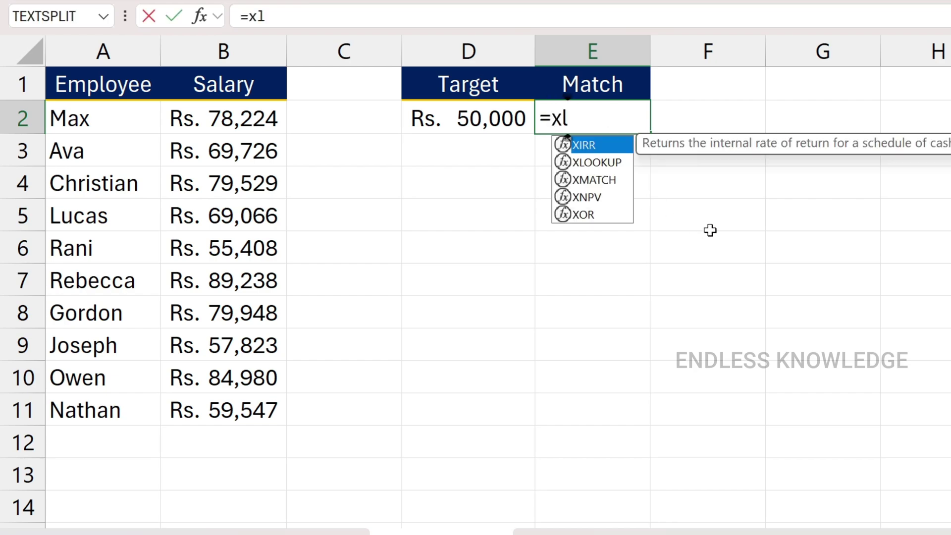
text(o)
key(Tab)
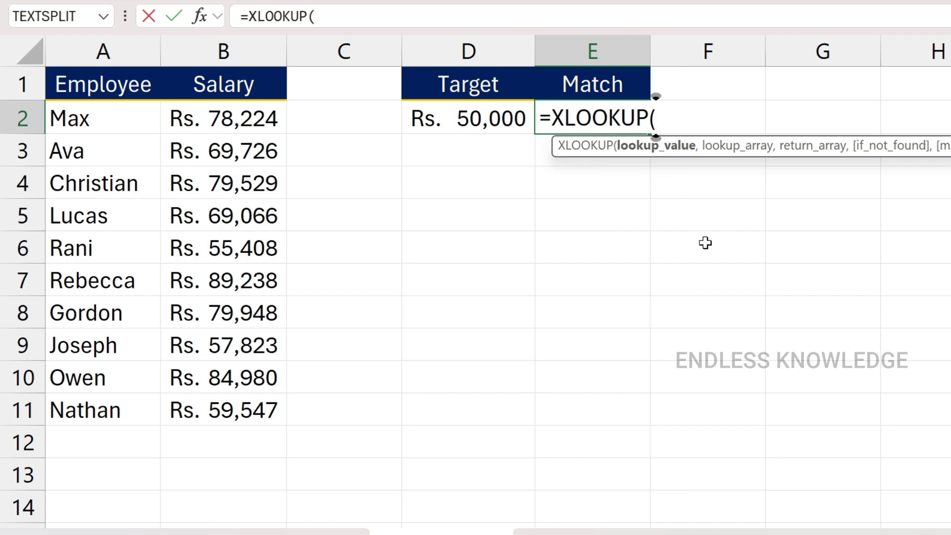
text(0)
text(,)
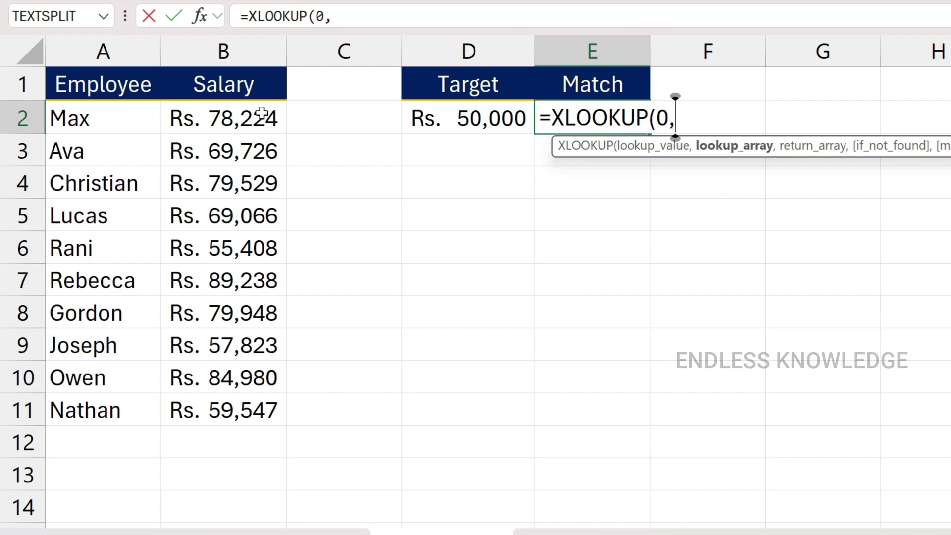
click(263, 128)
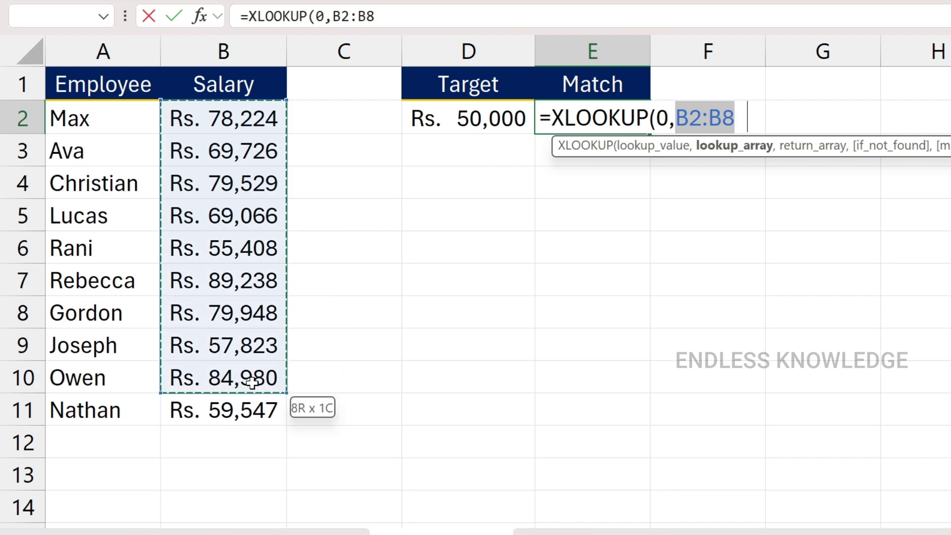
drag(262, 128, 251, 404)
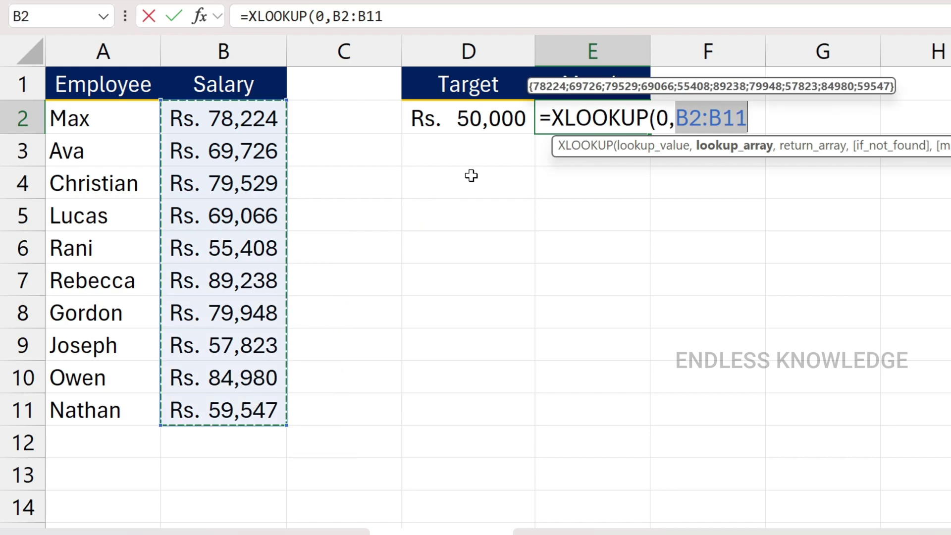
text(-)
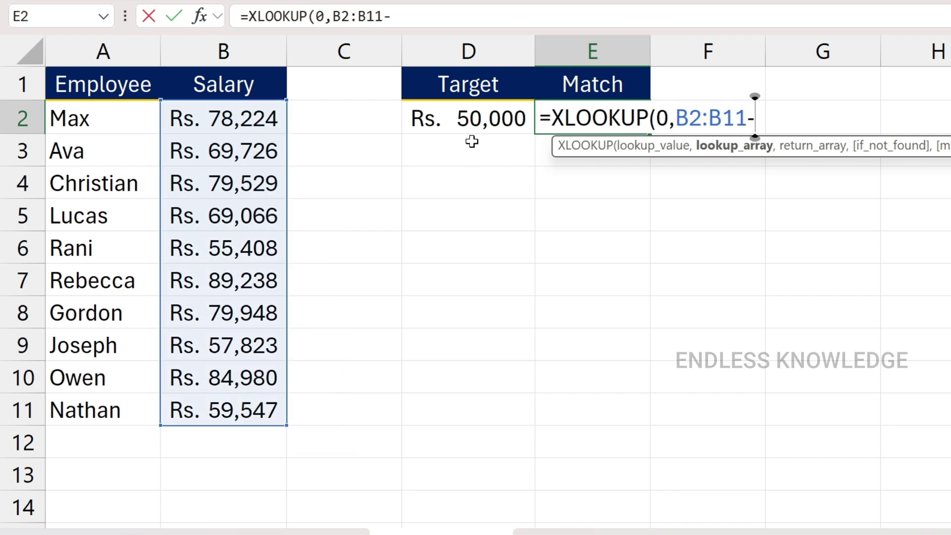
click(478, 120)
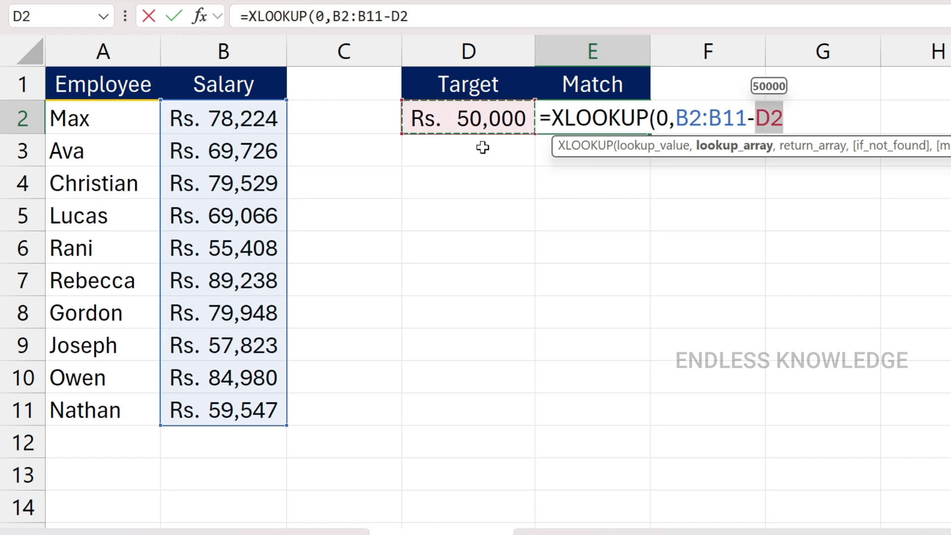
text(,)
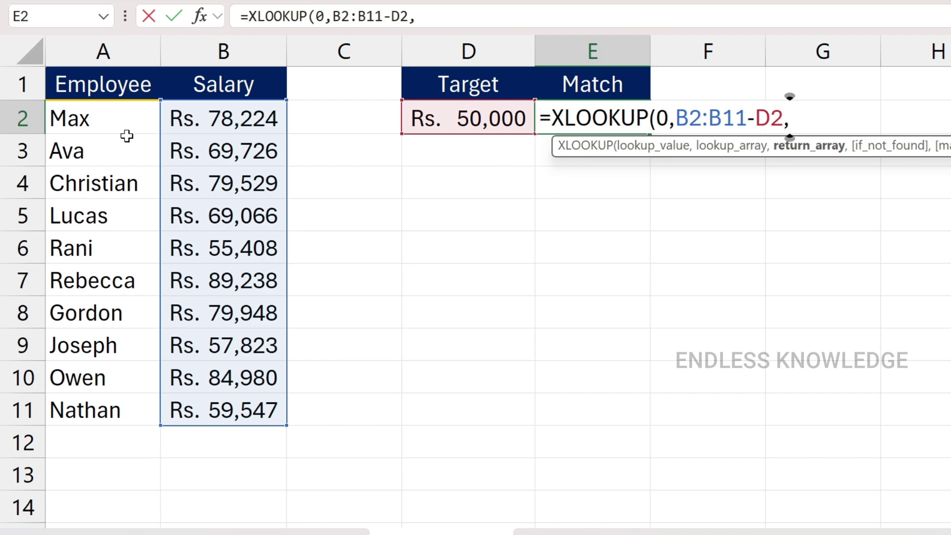
Return names from A2:A11 with match mode 1 (exact or next larger) and enter the formula
drag(132, 114, 123, 420)
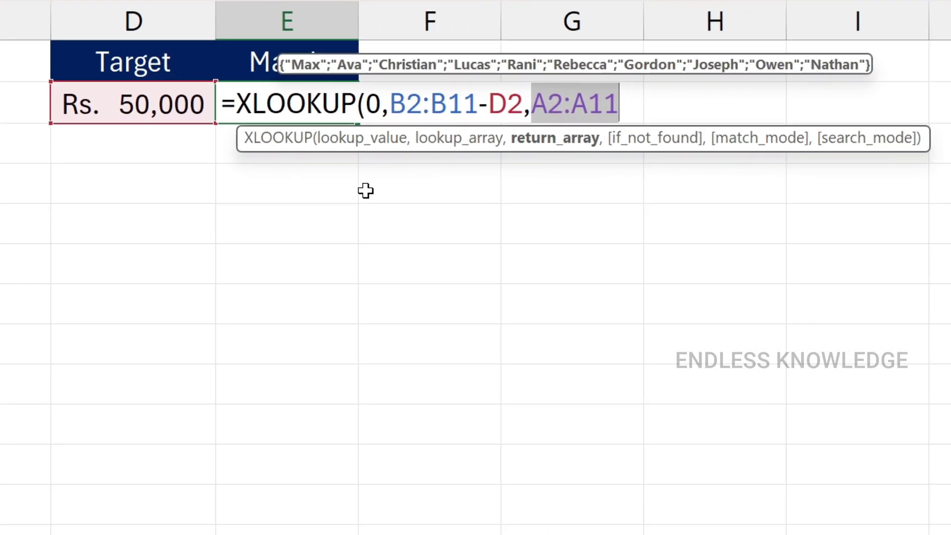
text(,)
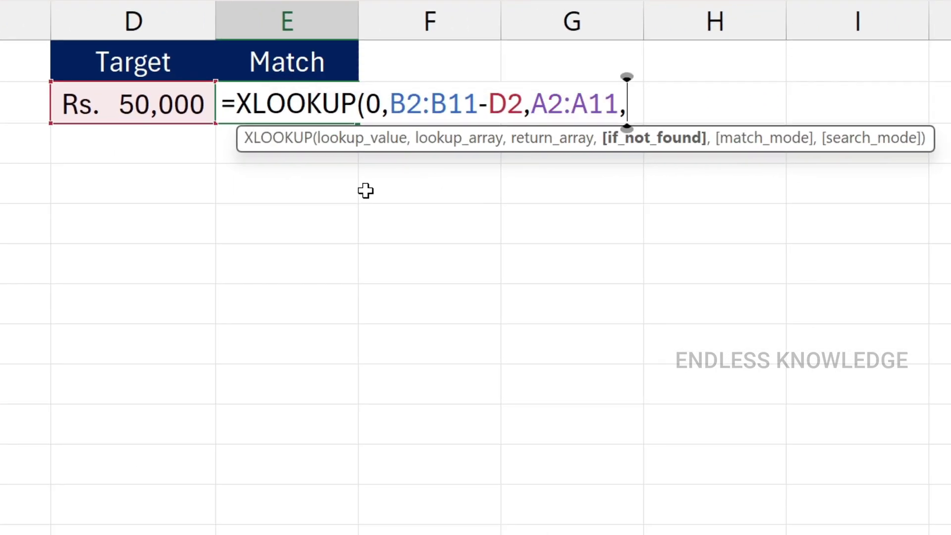
text(,)
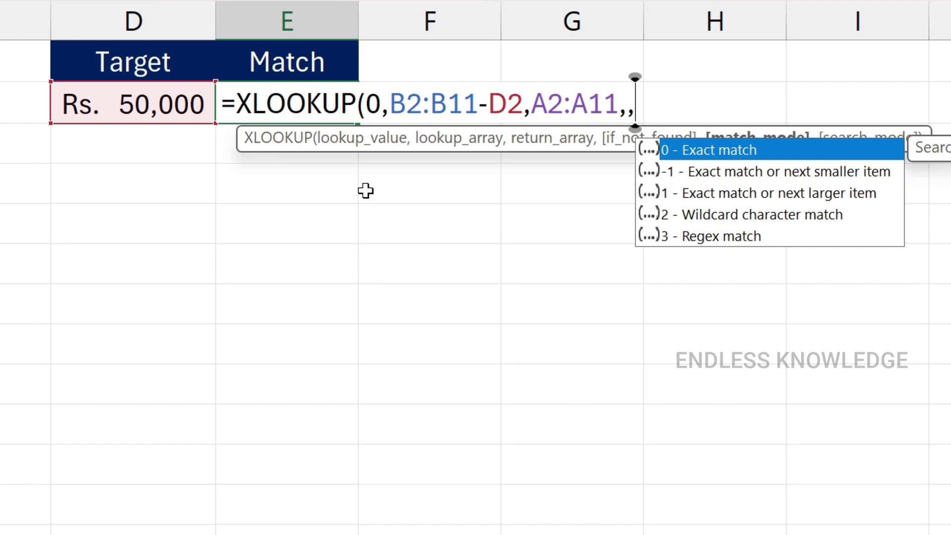
key(Down)
key(Down)
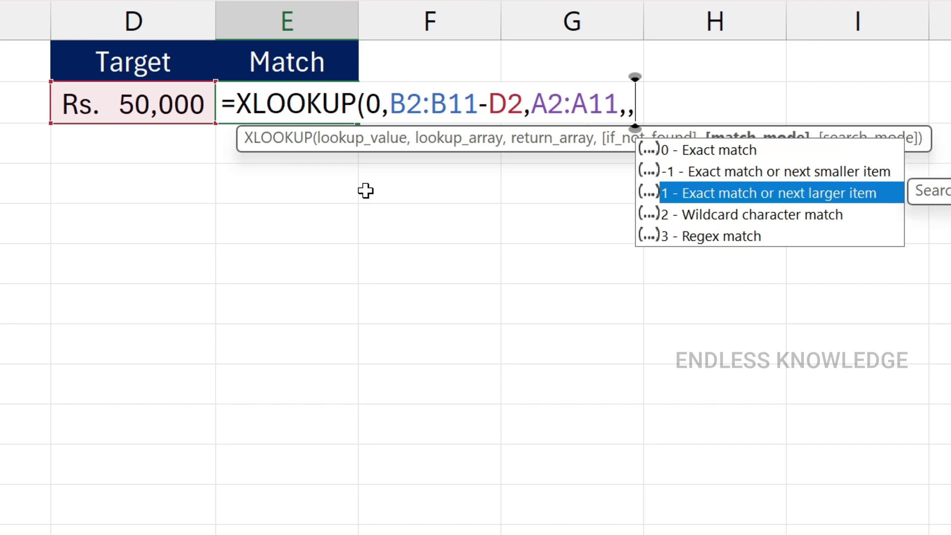
key(Tab)
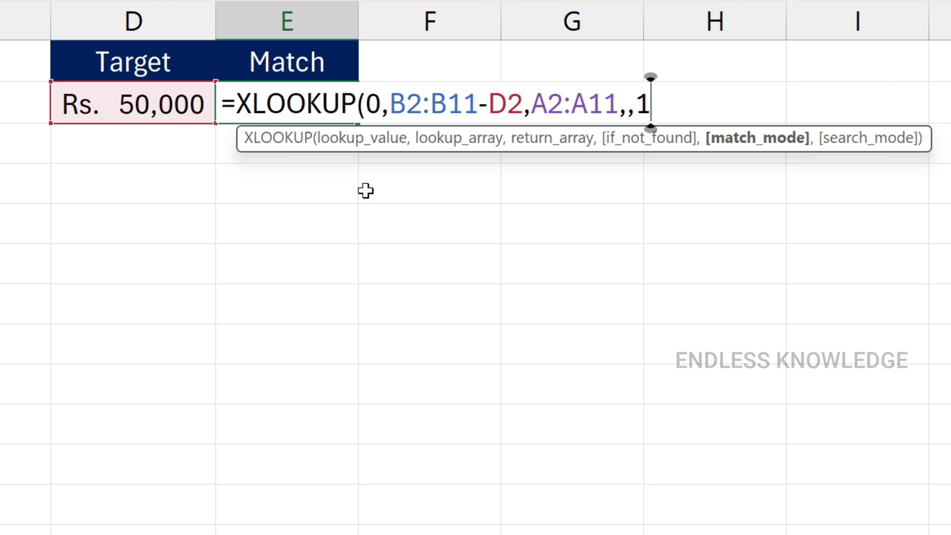
text())
key(Return)
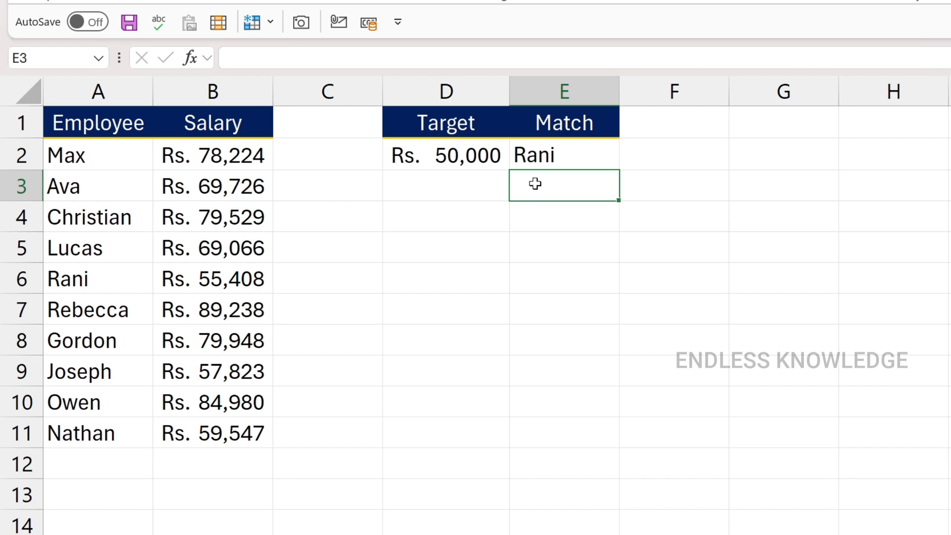
Change the target salary in D2 to 60,000 and view E2's XLOOKUP result
click(452, 164)
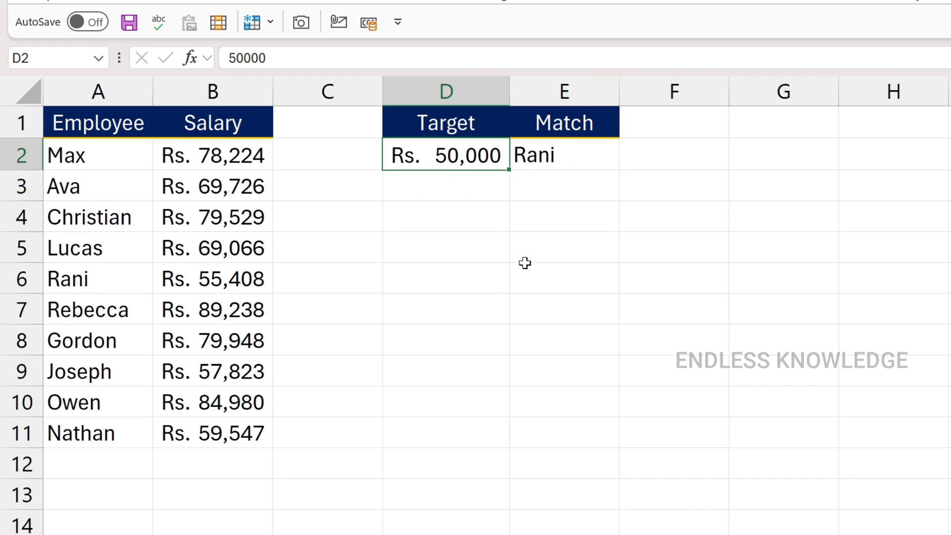
text(60,000)
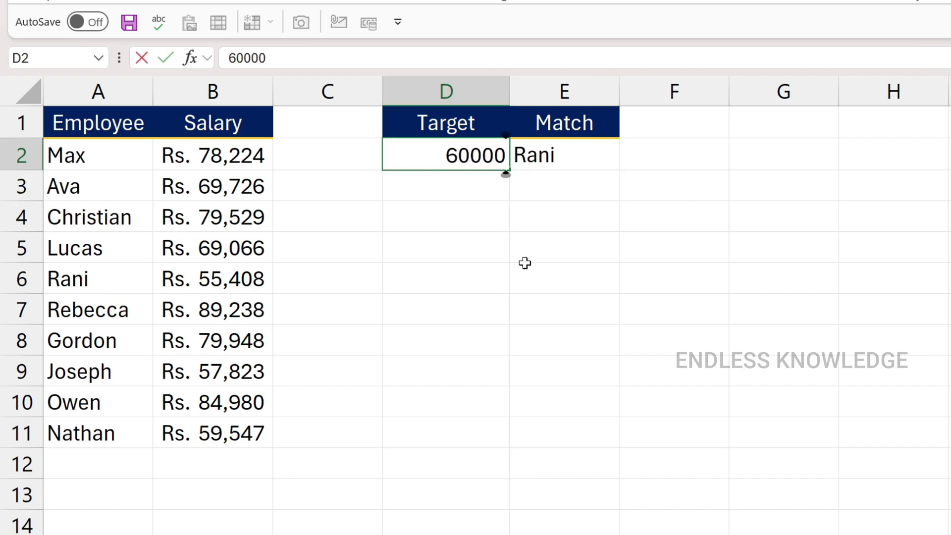
key(Return)
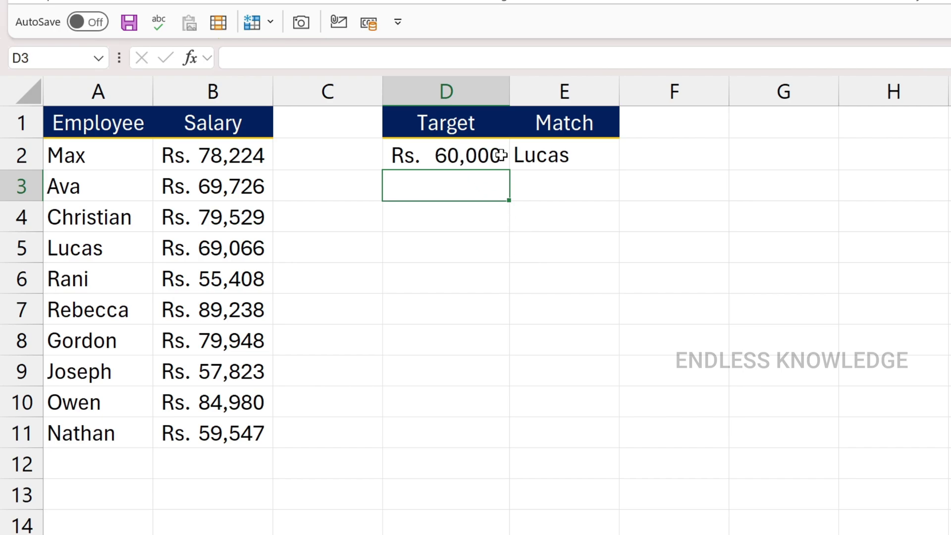
click(593, 153)
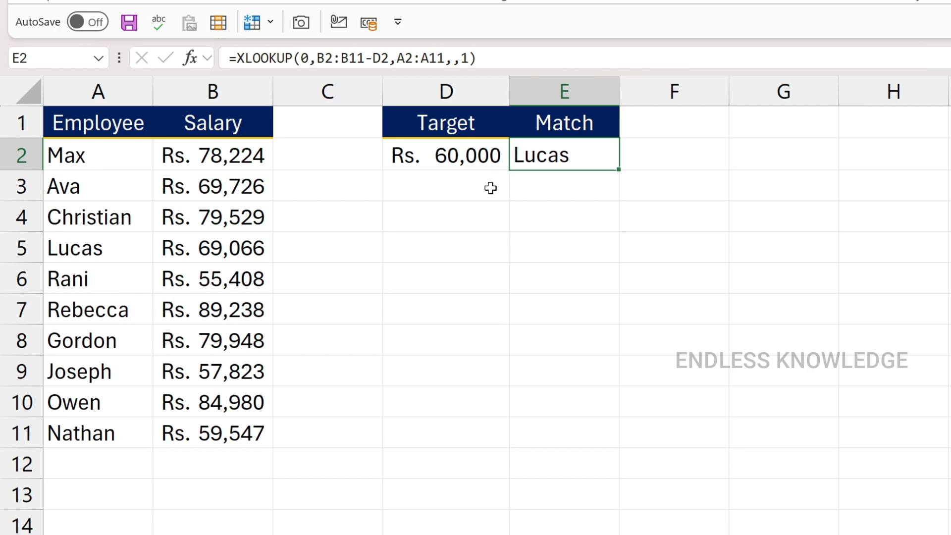
Edit E2 to =XLOOKUP(0,ABS(B2:B11-D2),A2:A11,,1), wrapping the difference in ABS
double_click(562, 155)
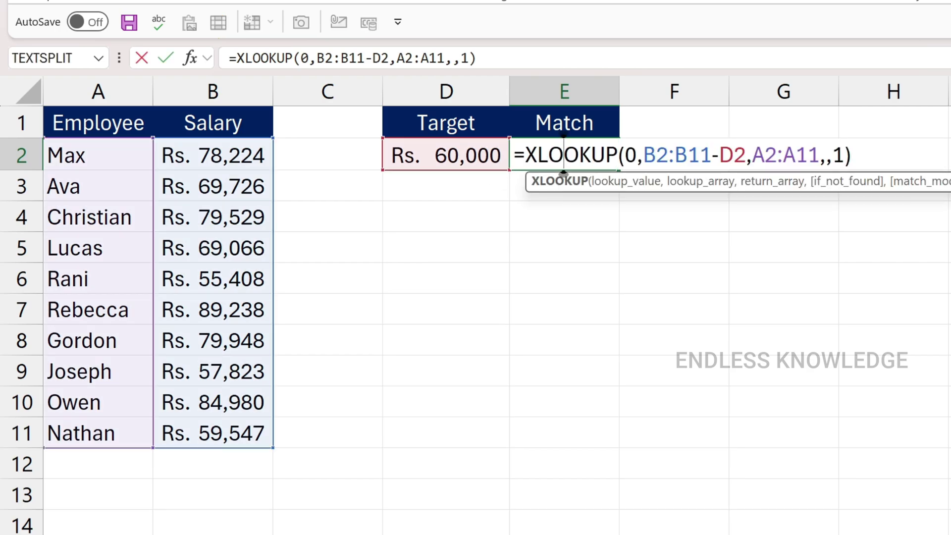
drag(643, 155, 746, 156)
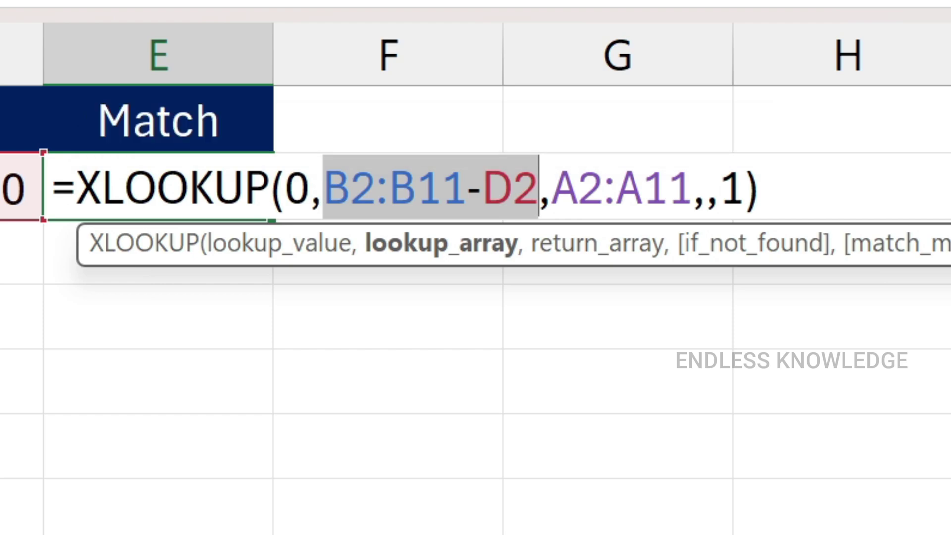
click(323, 187)
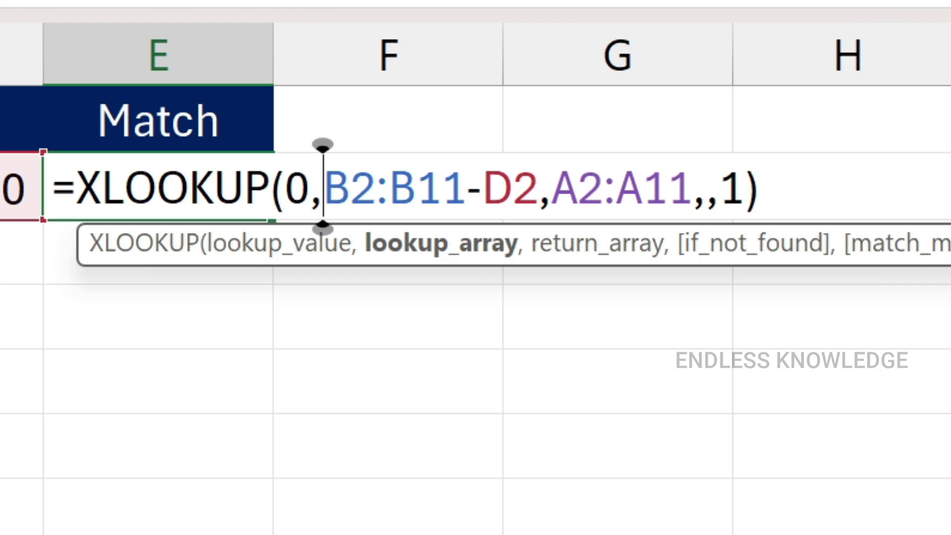
text(abs)
key(Tab)
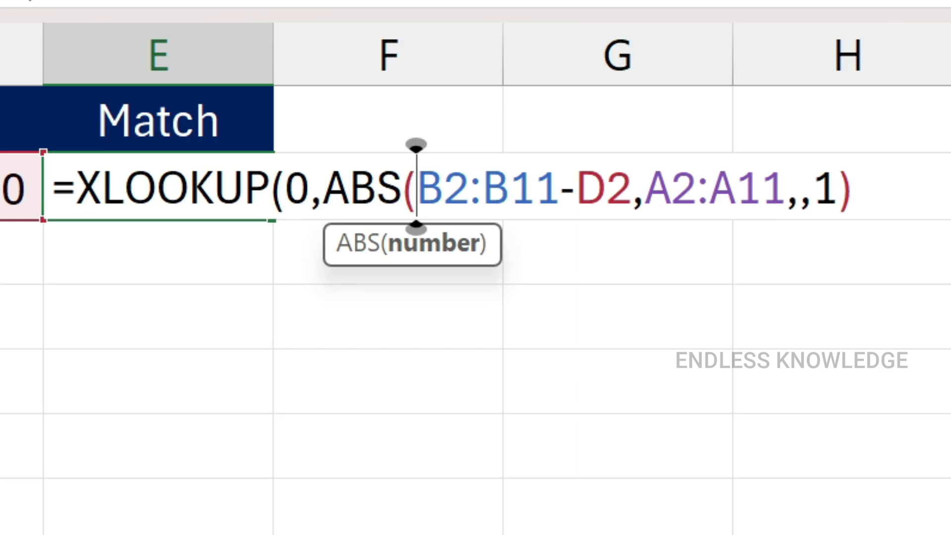
click(631, 203)
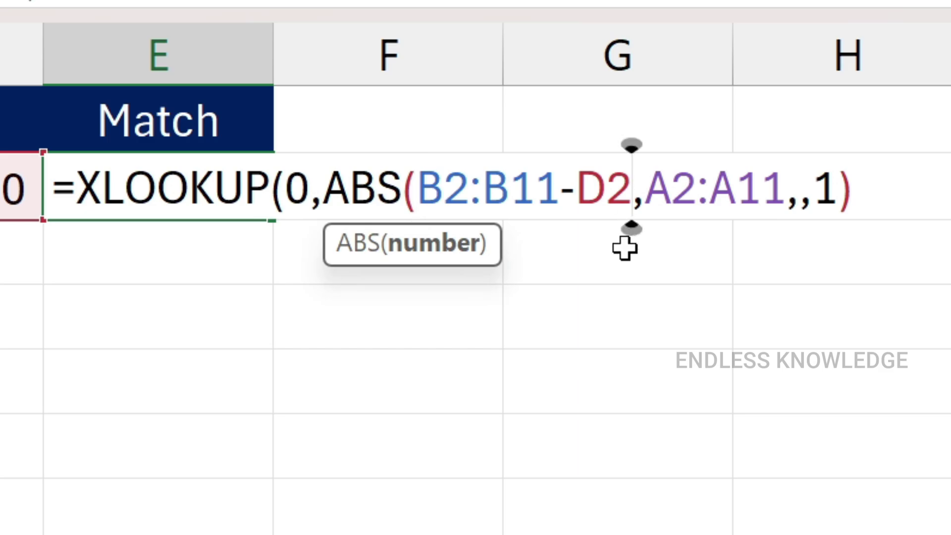
text())
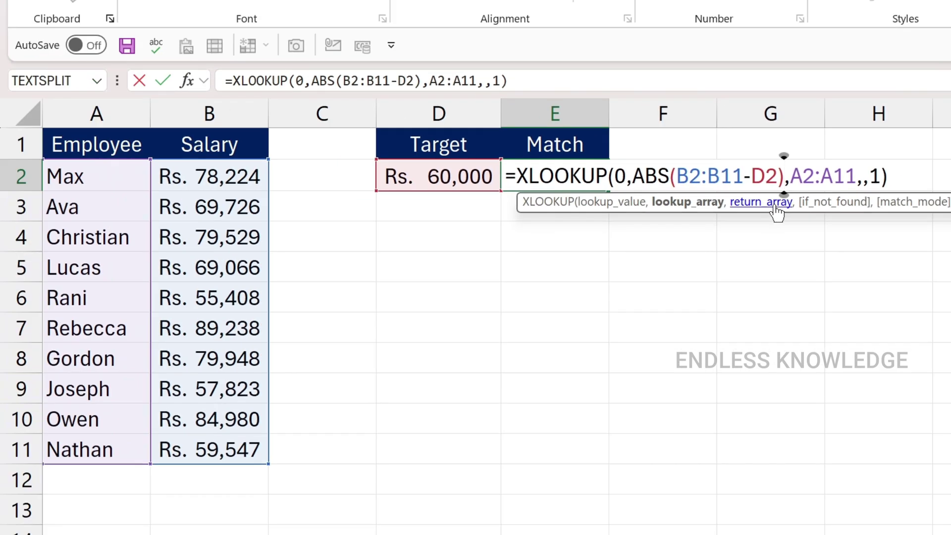
key(Return)
Change the target salary in D2 to 90,000 and review the ABS part of E2's formula
click(560, 176)
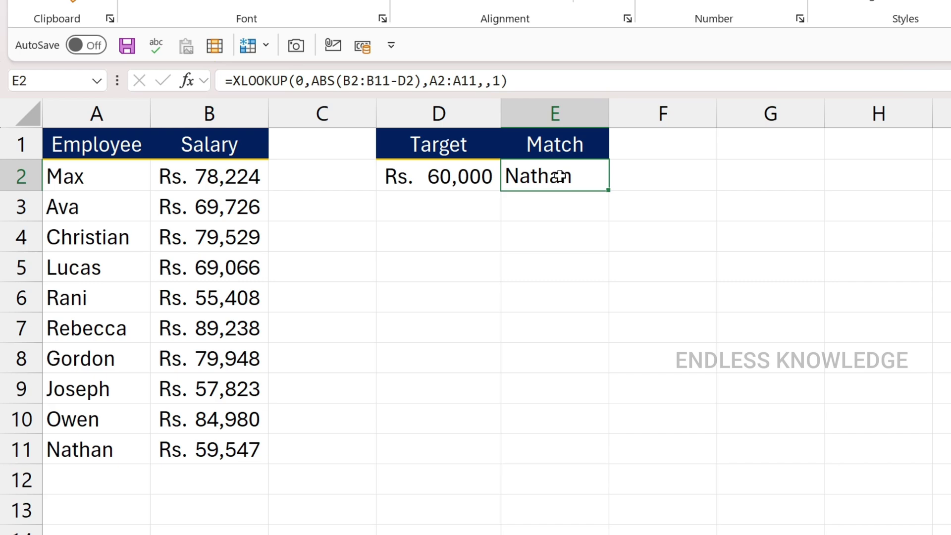
click(456, 178)
text(900)
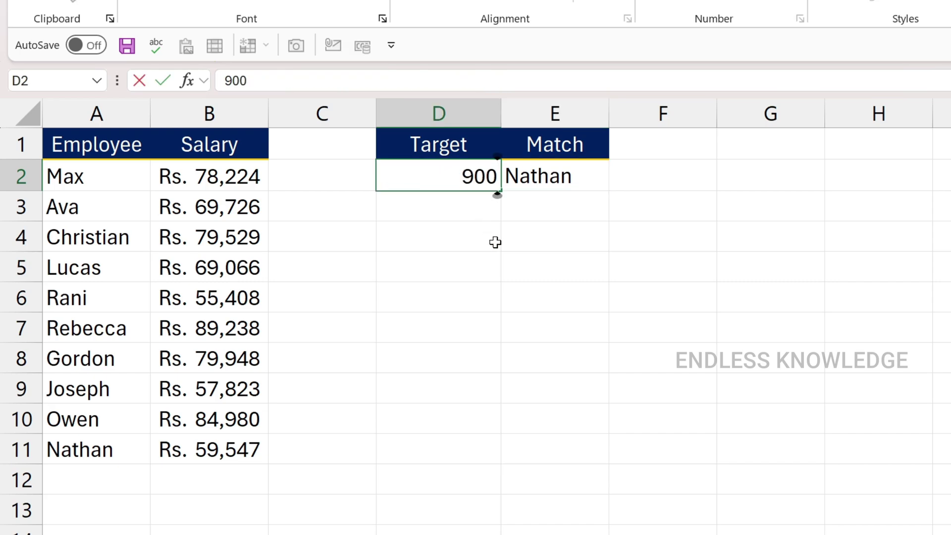
text(00)
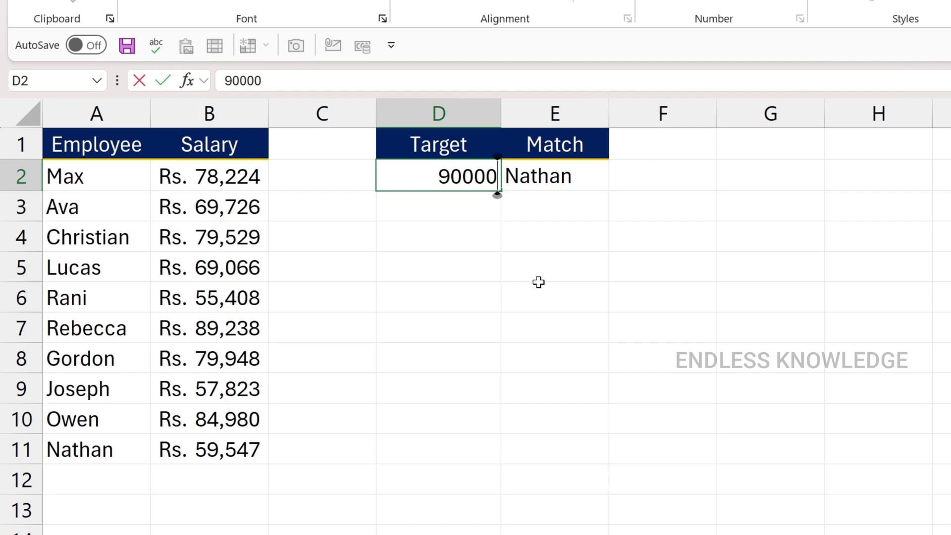
key(Return)
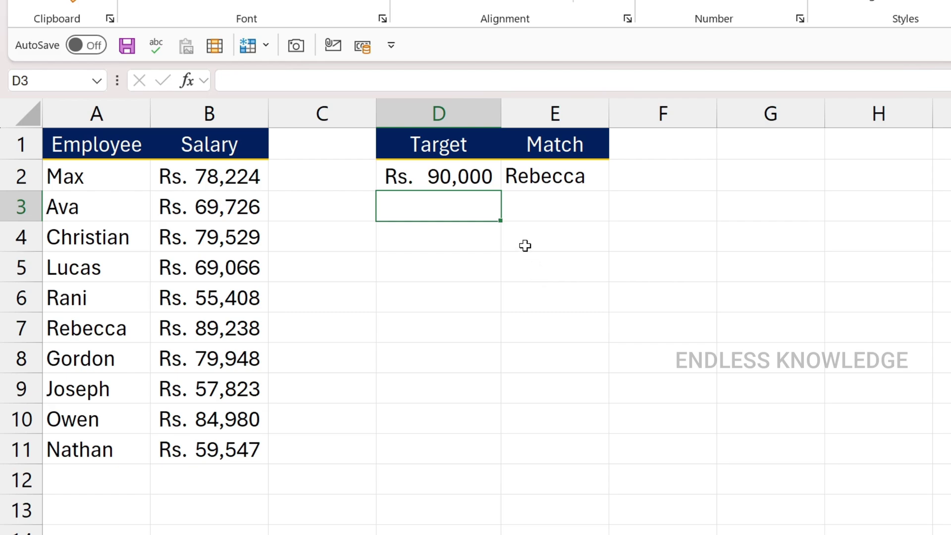
double_click(554, 176)
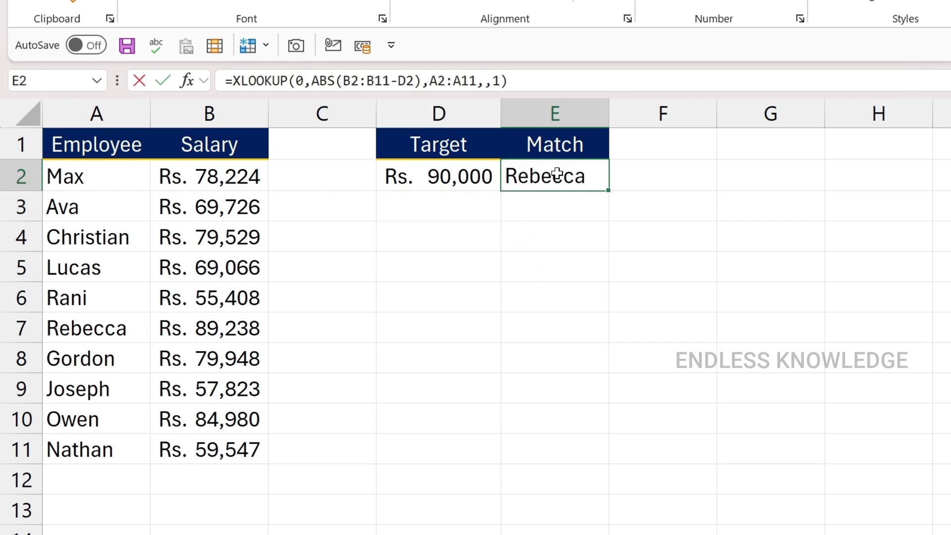
click(676, 176)
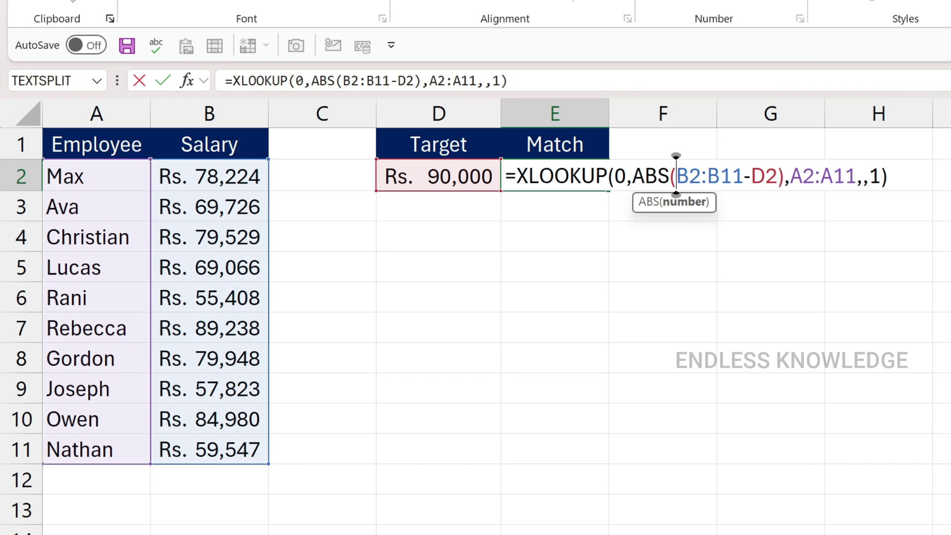
Confirm the closest-salary XLOOKUP formula in E2 so it returns the match for the 90,000 target
key(ctrl+Return)
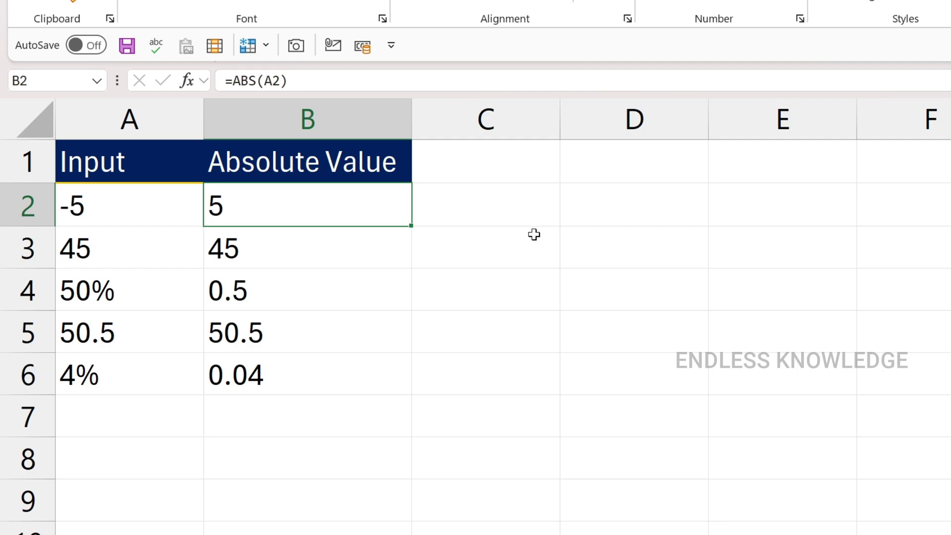
click(128, 254)
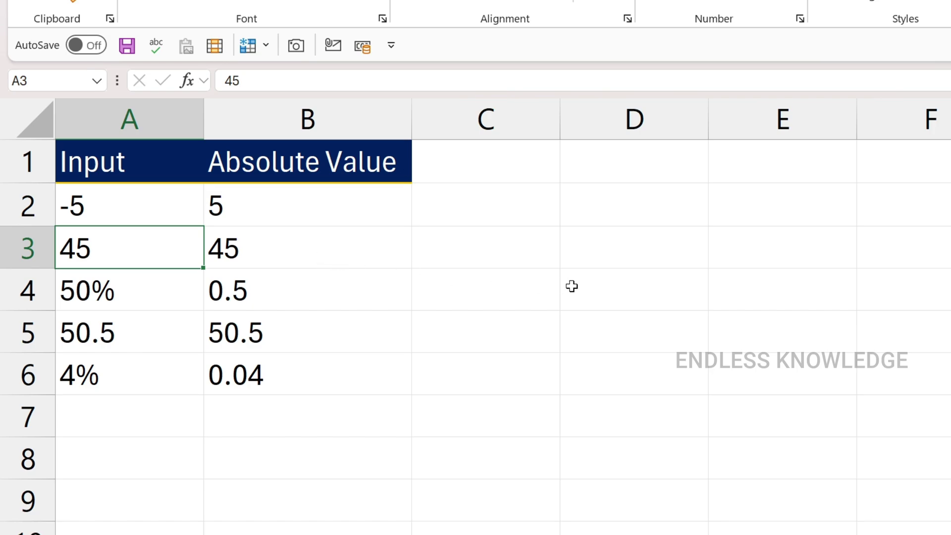
text(a)
key(Return)
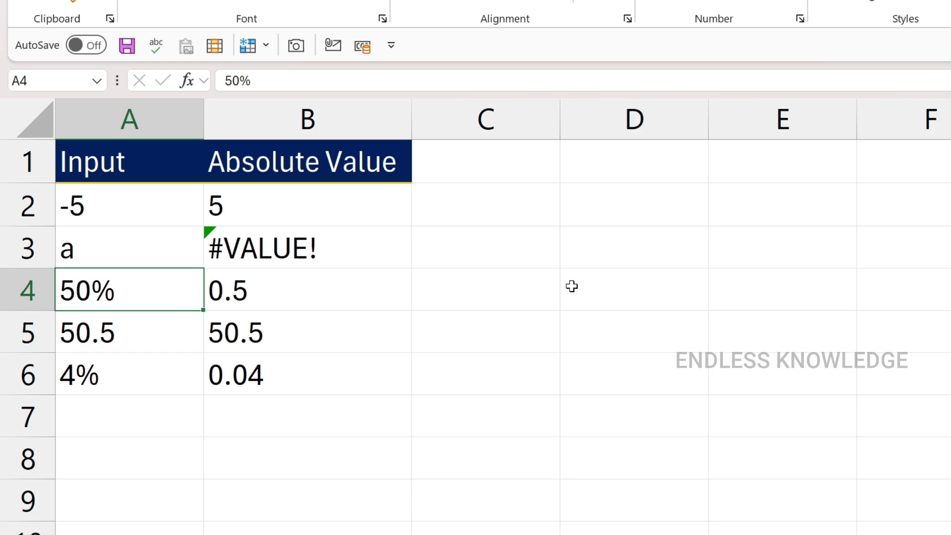
key(ctrl+z)
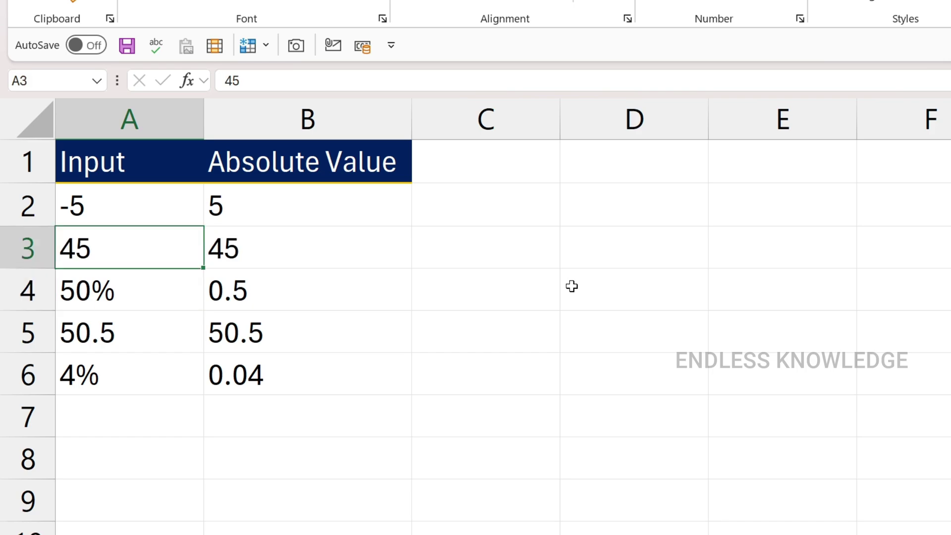